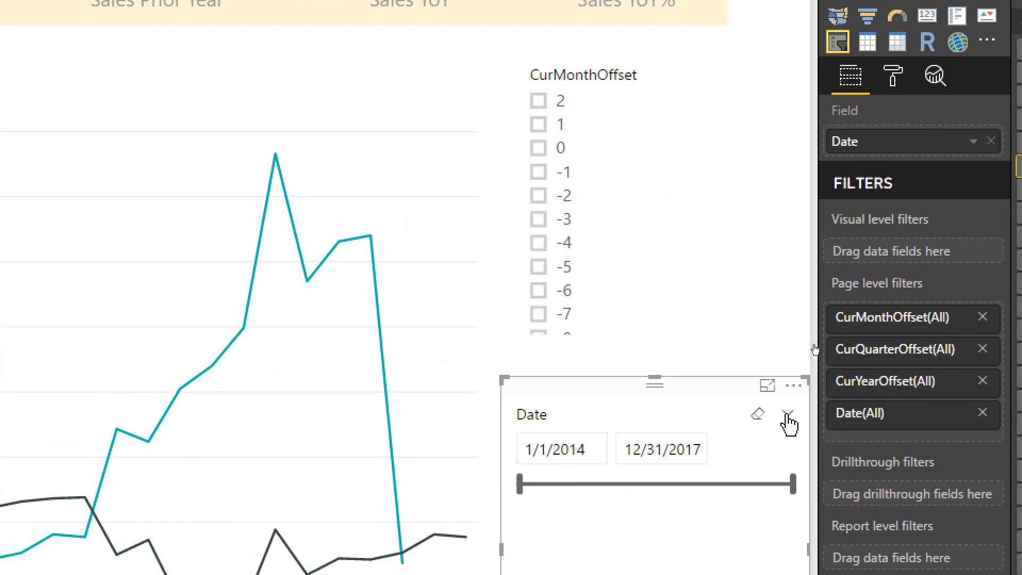
# - Switch the Date slicer to Relative mode, showing Last 1 with no period unit set
pyautogui.click(787, 416)
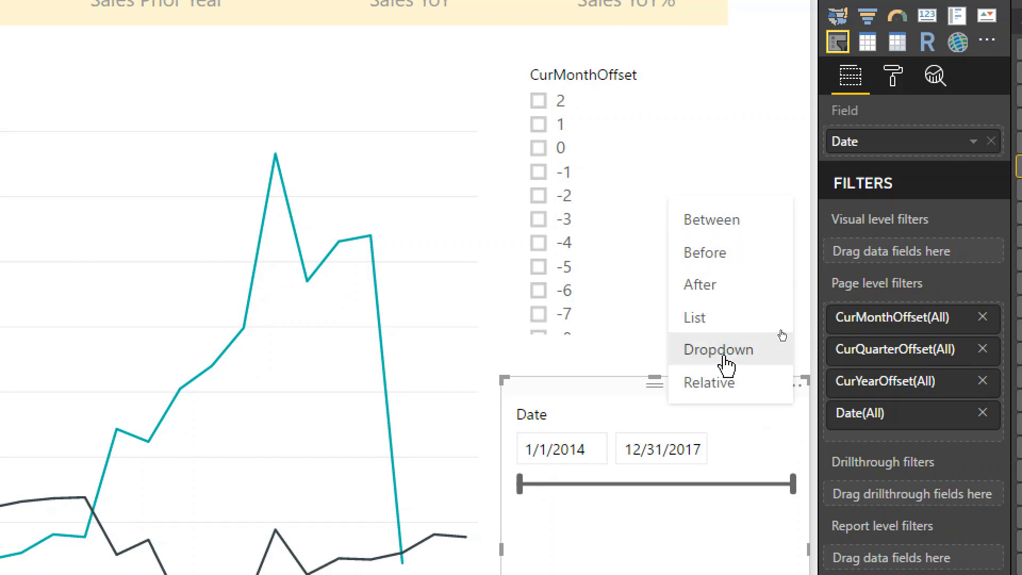
pyautogui.click(752, 385)
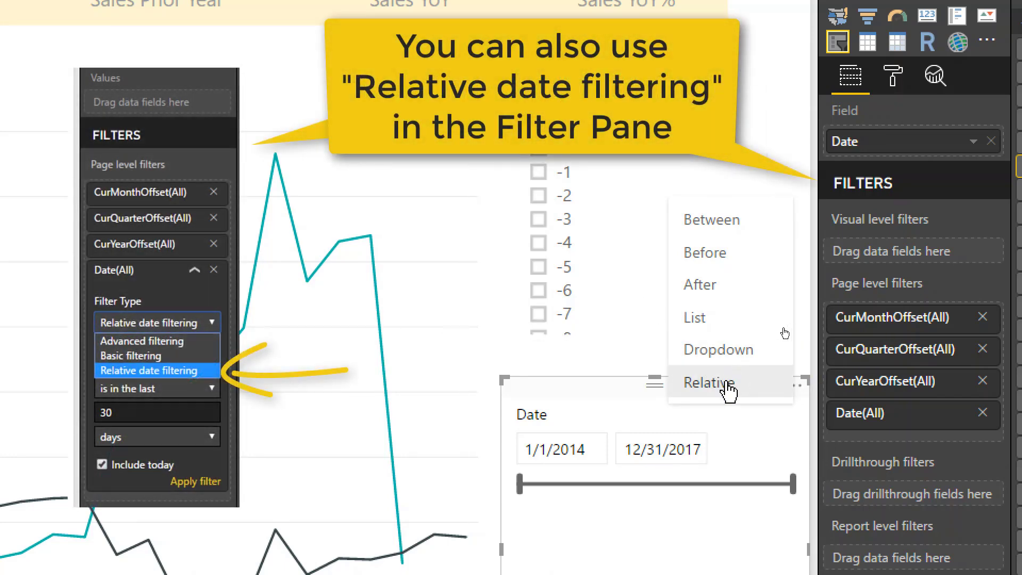
pyautogui.click(730, 386)
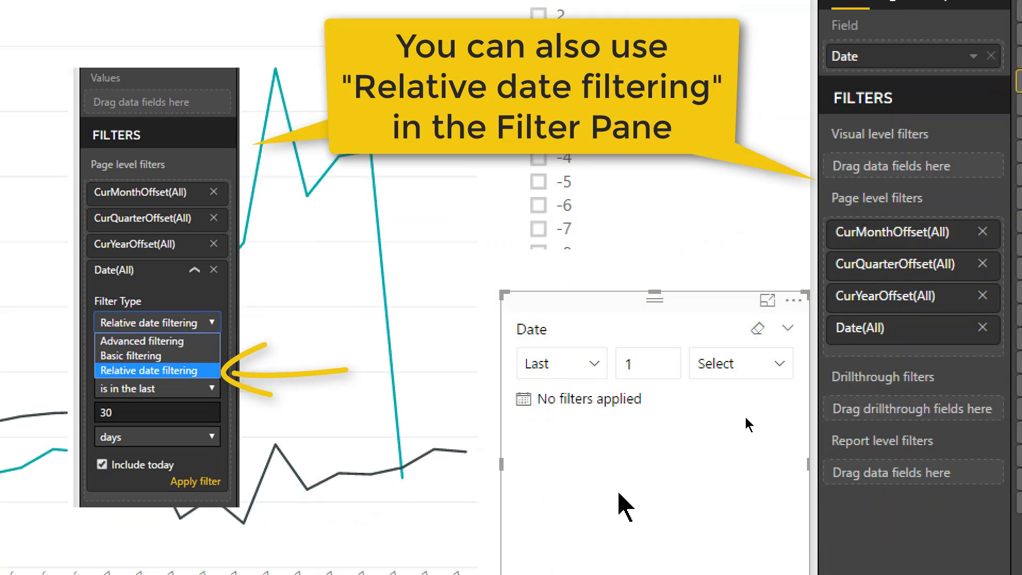
# - Try the relative Date slicer on This period and browse its period units
pyautogui.click(634, 365)
pyautogui.click(590, 370)
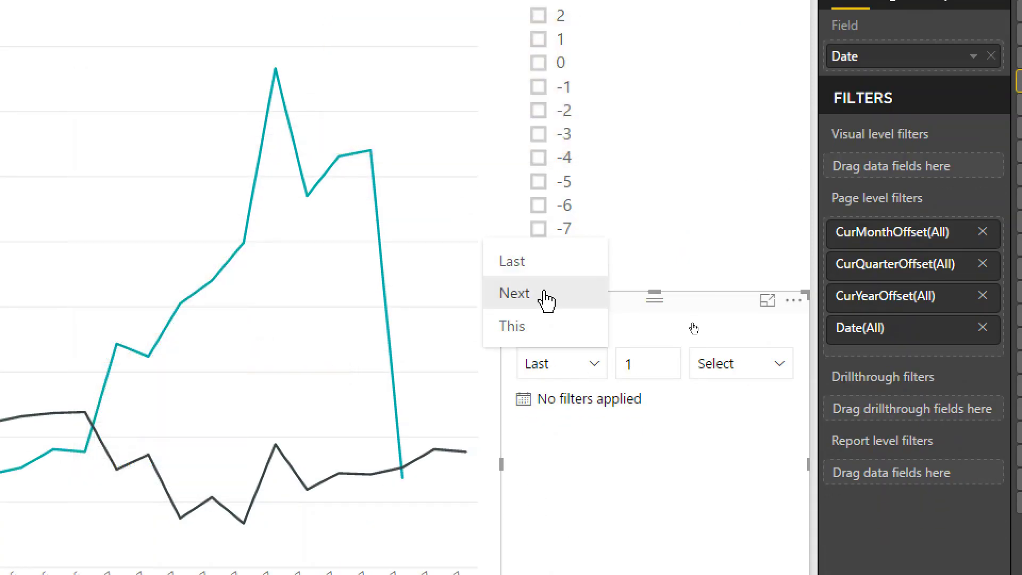
pyautogui.click(562, 333)
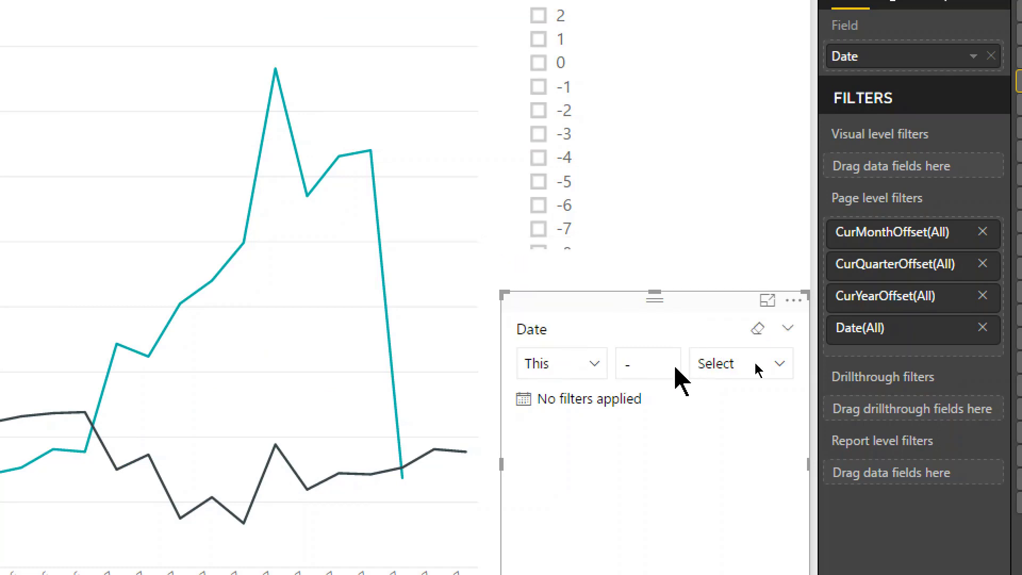
pyautogui.click(726, 372)
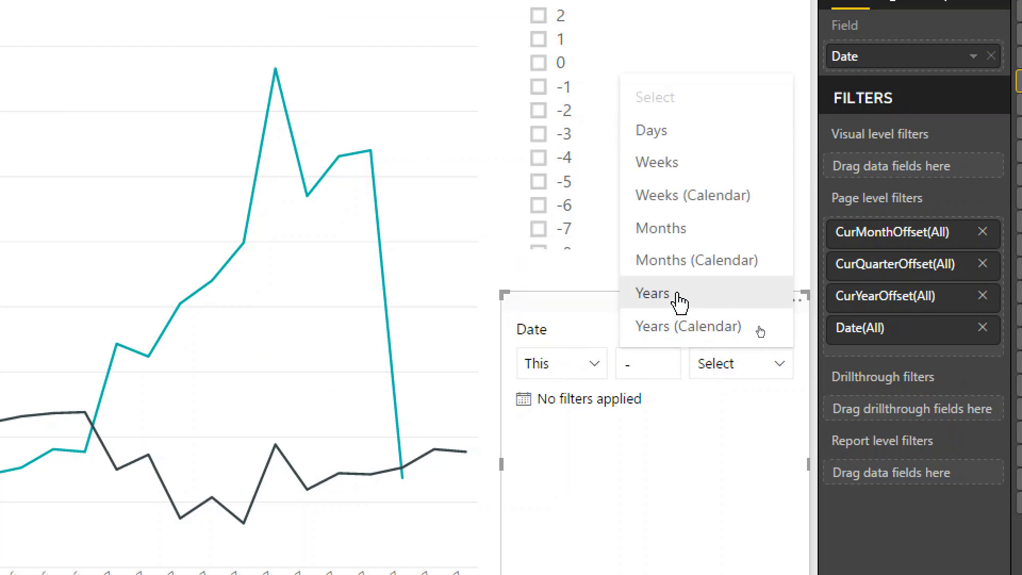
pyautogui.click(630, 477)
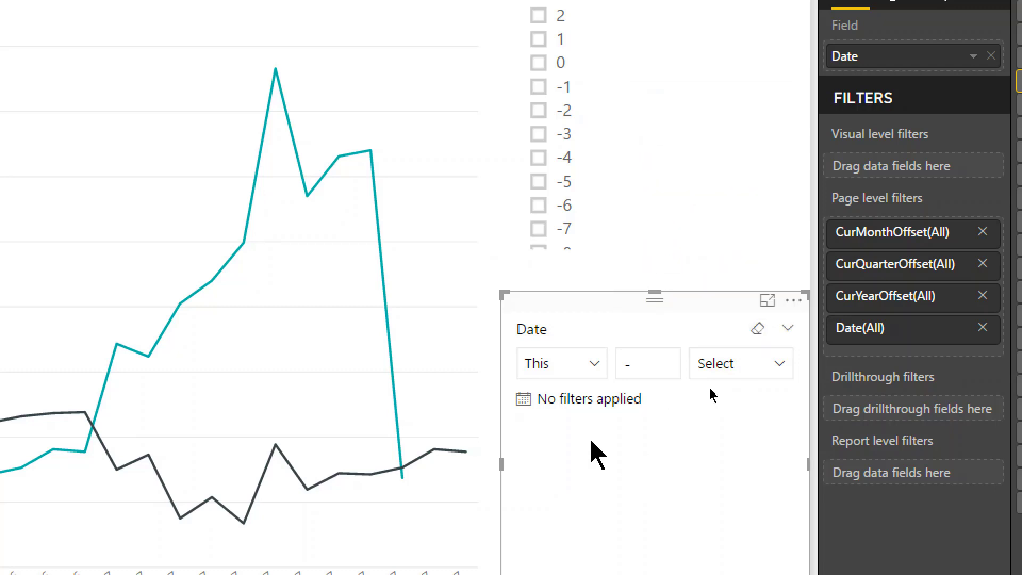
# - Set the slicer back to Last and bring up the period units list
pyautogui.click(593, 372)
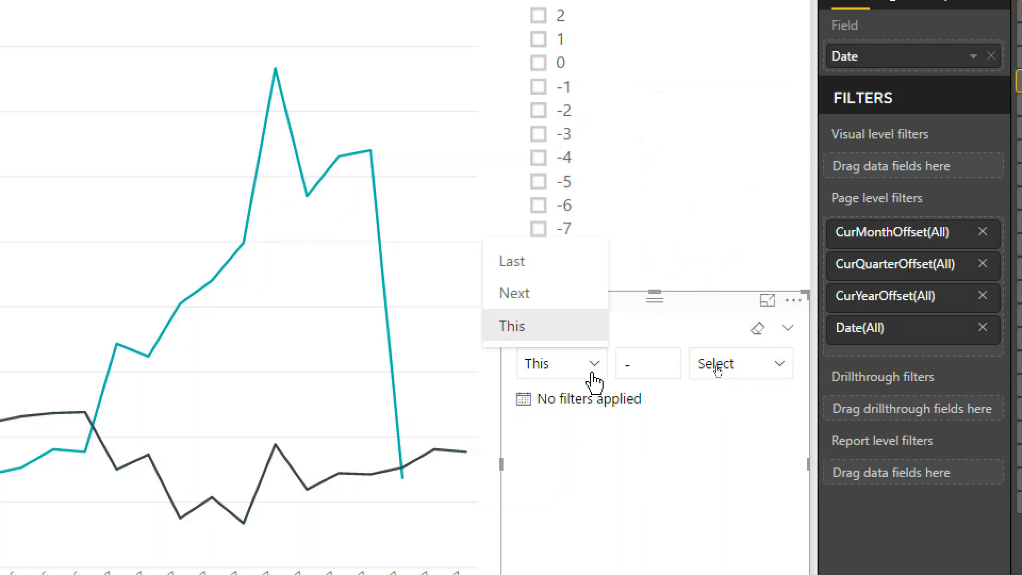
pyautogui.click(541, 275)
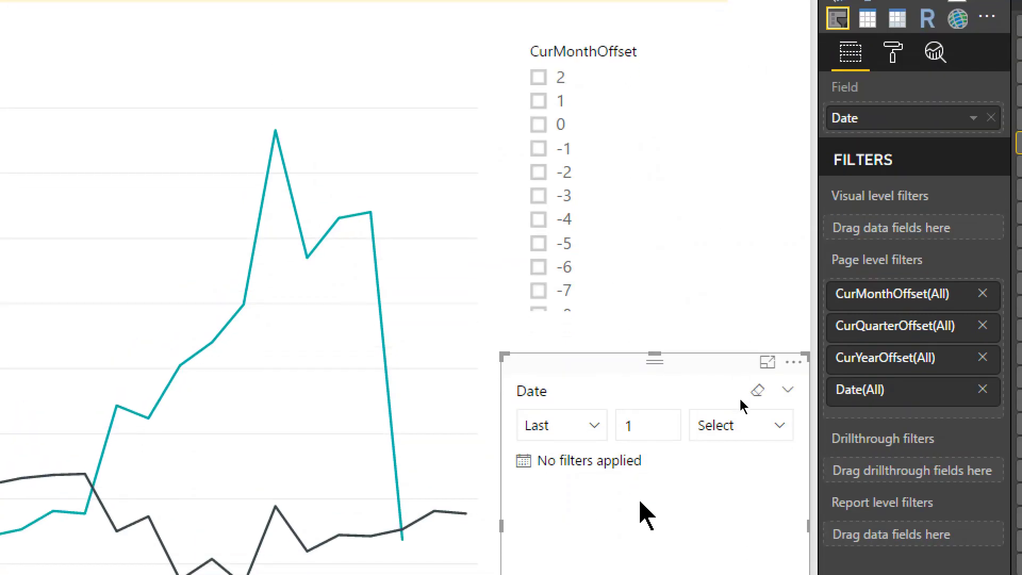
pyautogui.click(748, 425)
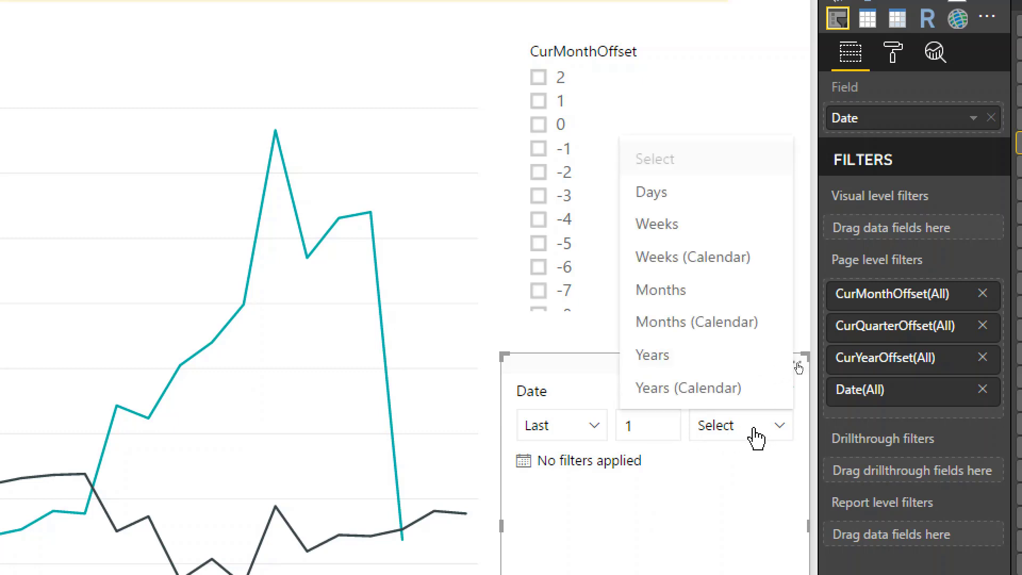
pyautogui.click(754, 429)
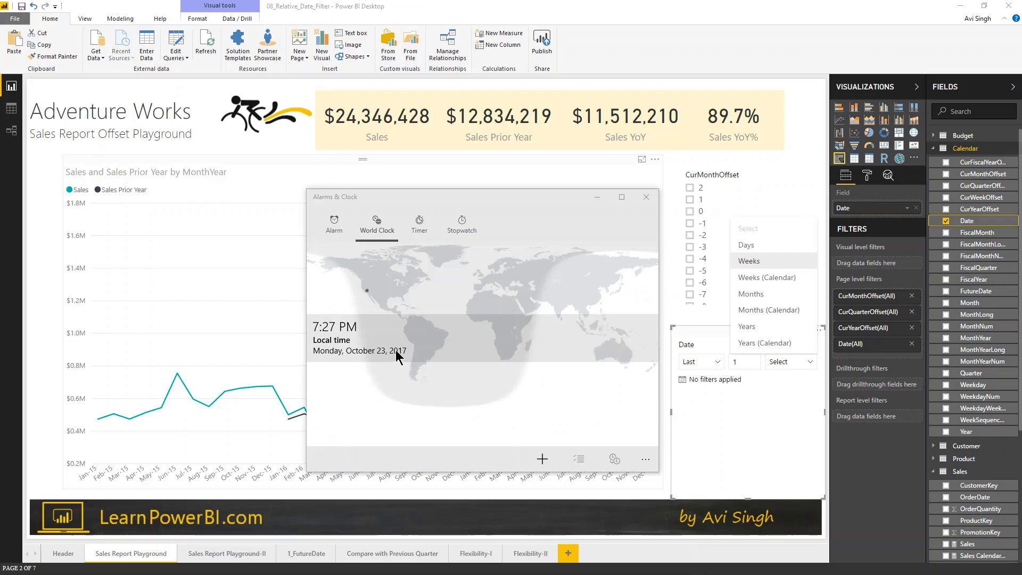
# - Minimize Alarms & Clock after checking the date, Monday, October 23, 2017
pyautogui.click(599, 198)
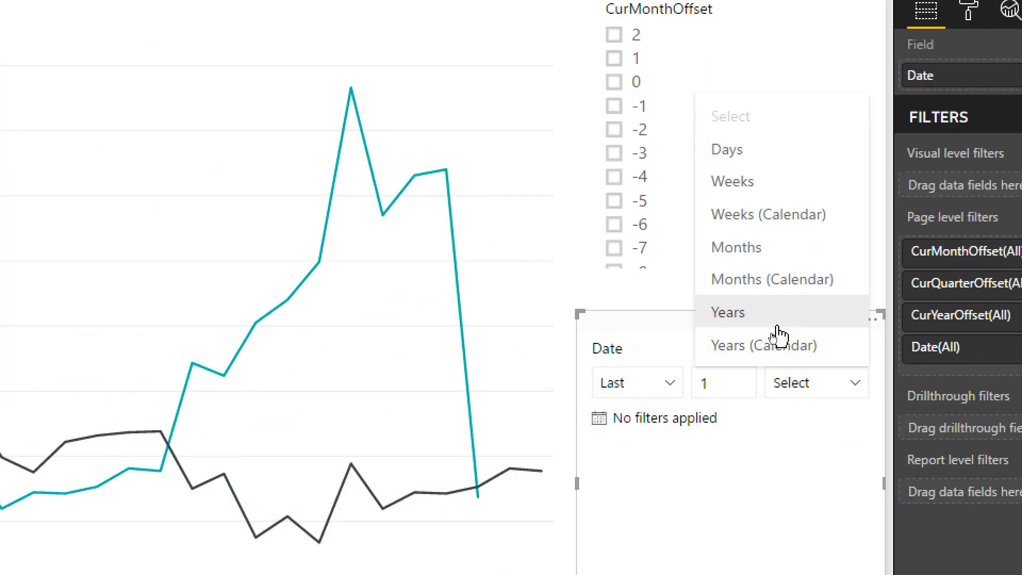
# - Filter the Date slicer to Last 1 Months, then widen it to Last 1 Years (10/25/2016–10/24/2017)
pyautogui.click(760, 249)
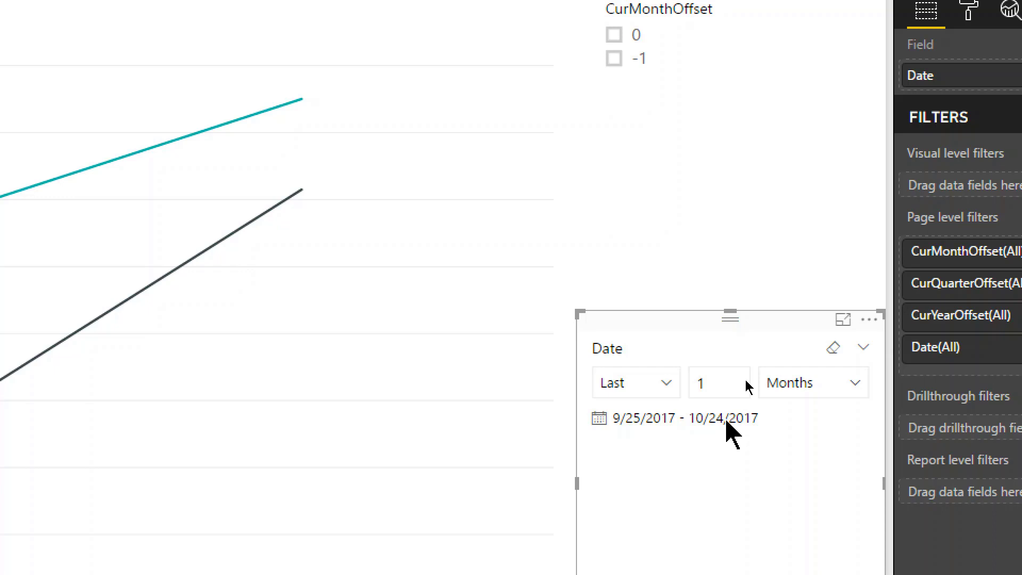
pyautogui.click(790, 383)
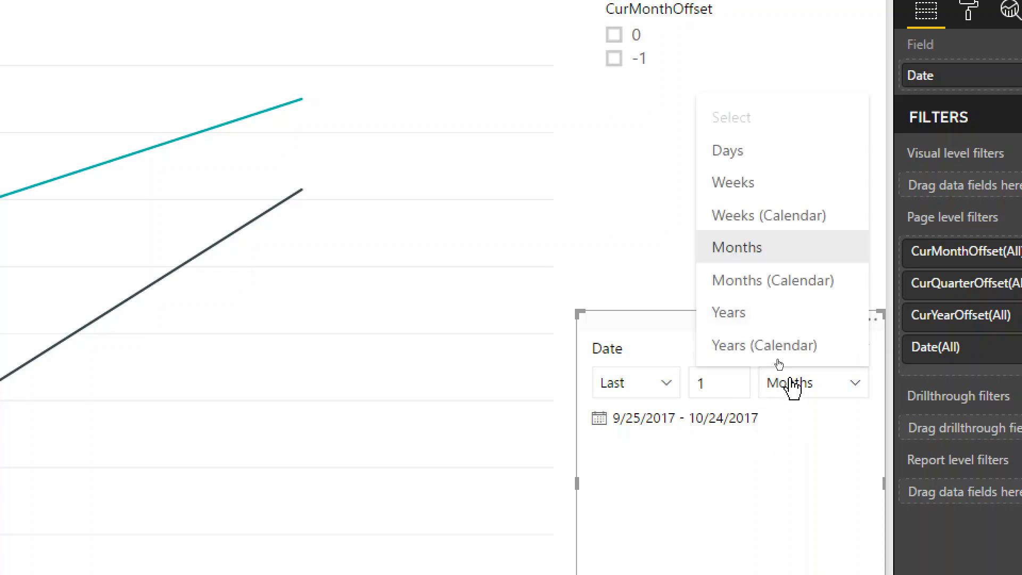
pyautogui.click(701, 392)
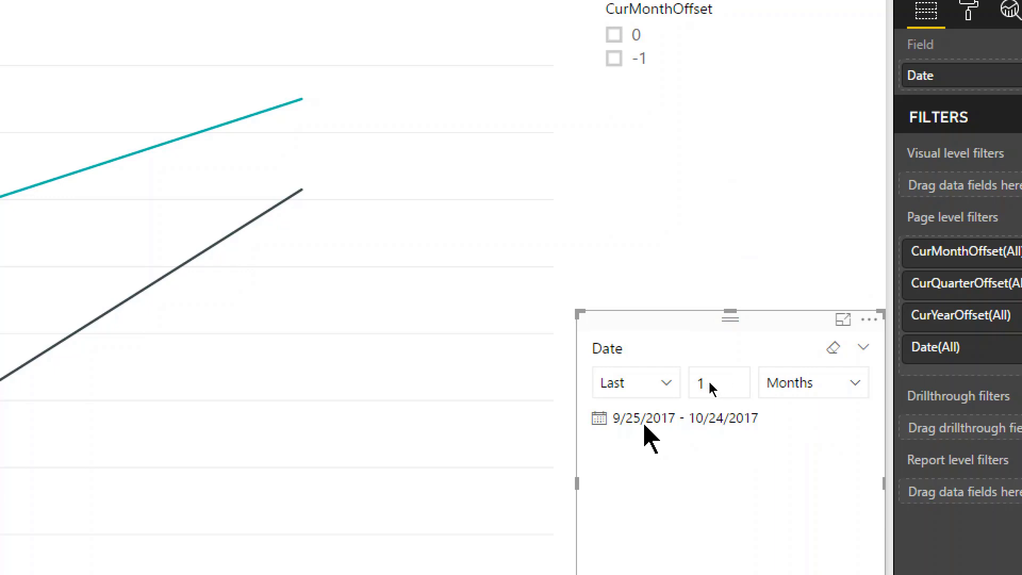
pyautogui.click(798, 383)
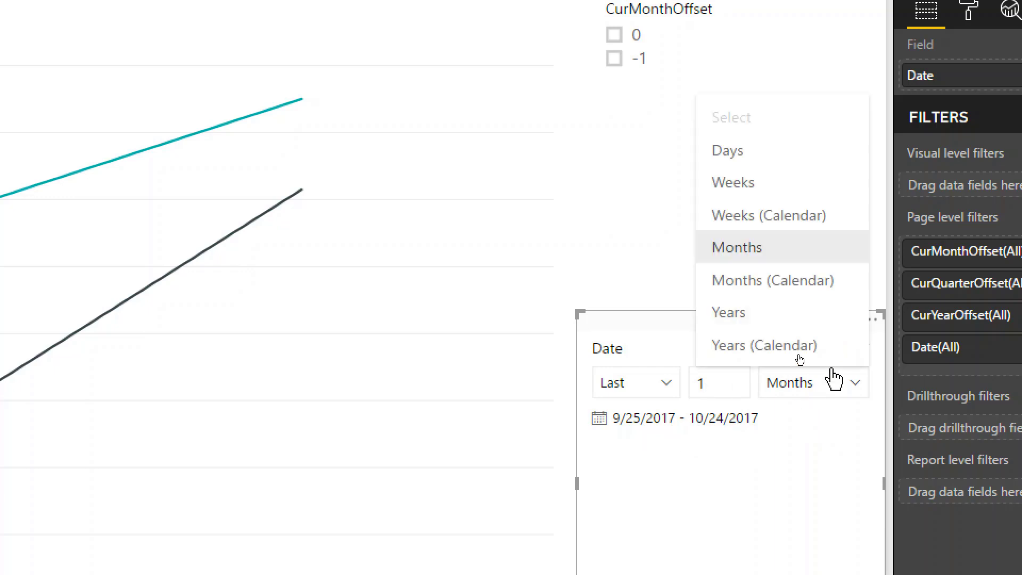
pyautogui.click(762, 320)
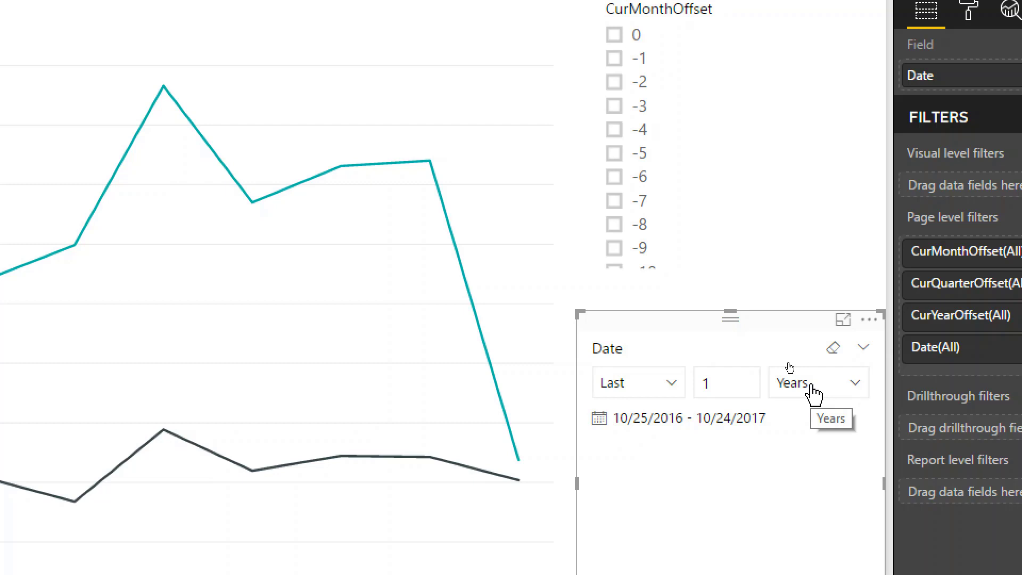
# - Set the relative Date slicer's unit to Years (Calendar)
pyautogui.click(814, 393)
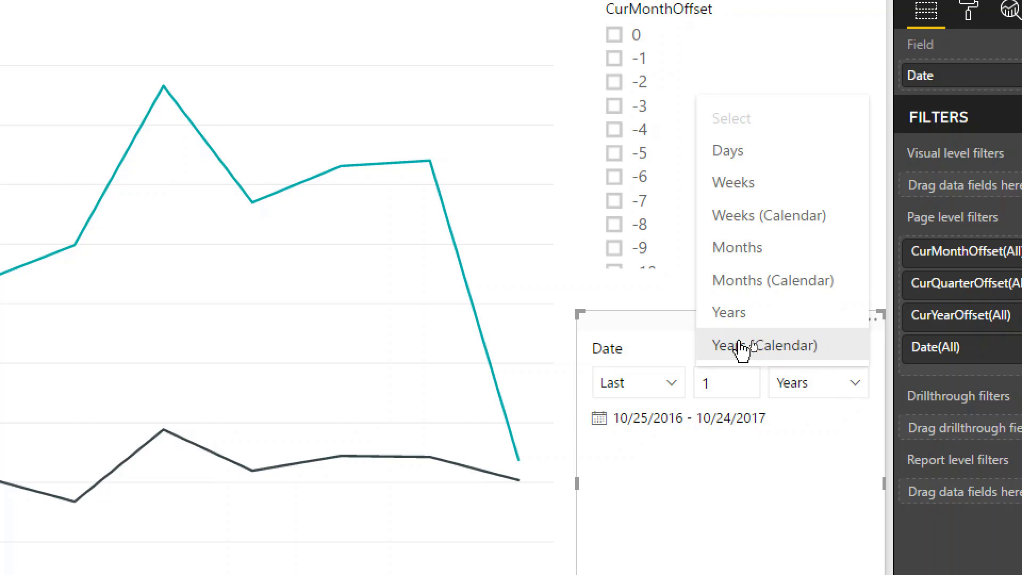
pyautogui.click(780, 341)
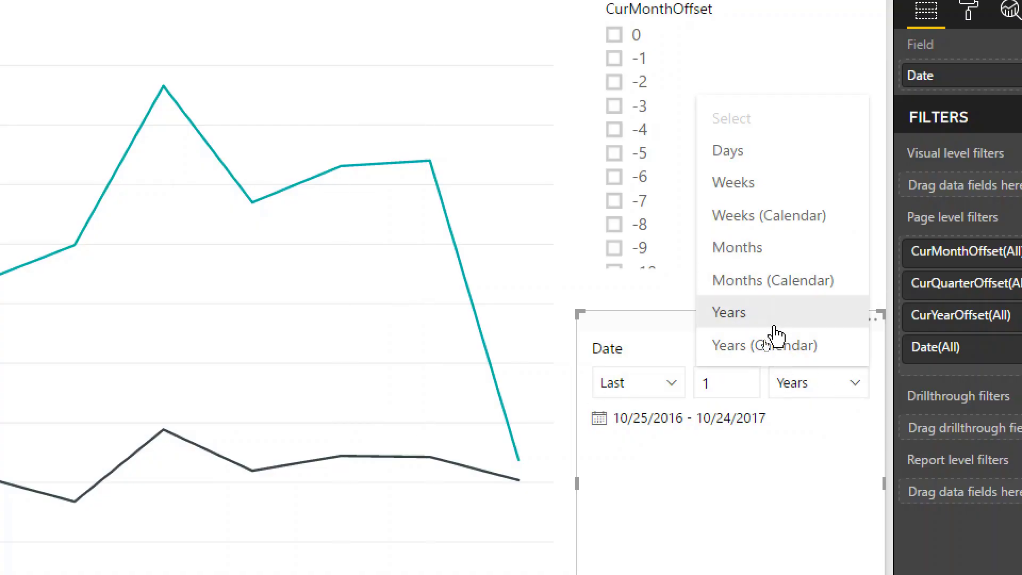
pyautogui.click(762, 349)
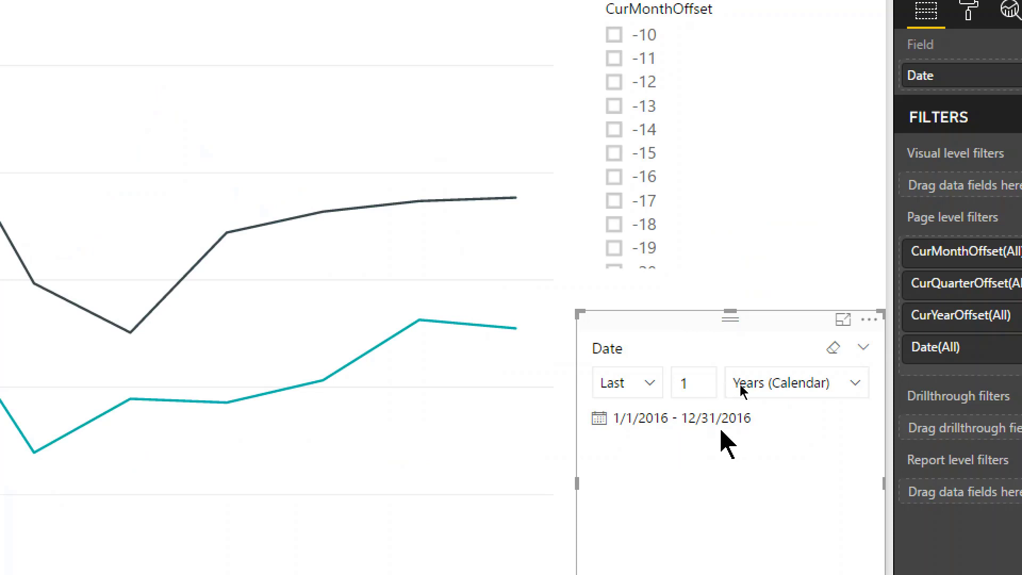
# - Change the filter to the last 3 Months (Calendar), 7/1/2017–9/30/2017
pyautogui.click(768, 384)
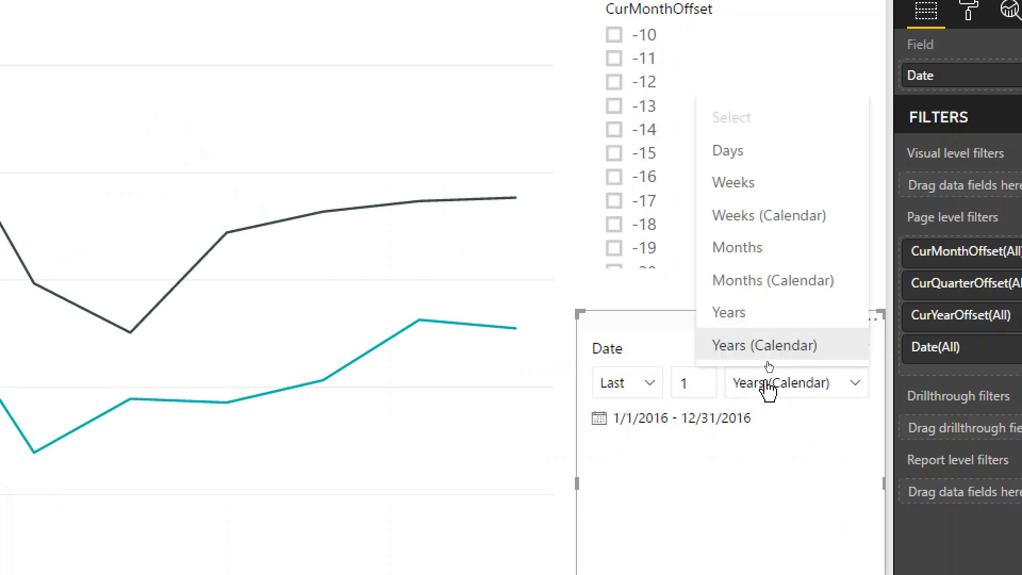
pyautogui.click(774, 283)
pyautogui.click(689, 348)
pyautogui.write('3')
pyautogui.press('Return')
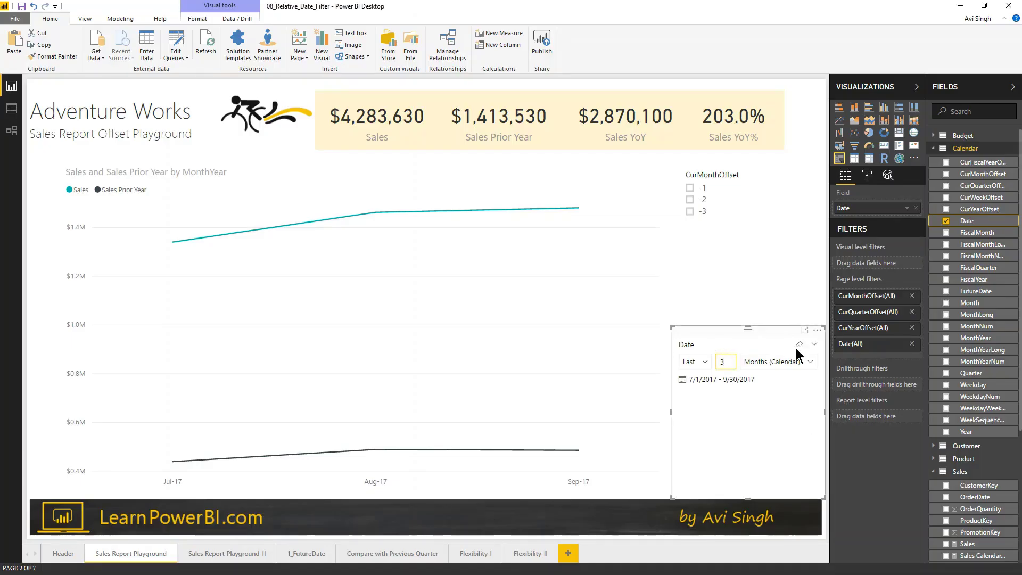
# - Leave the Date slicer type unchanged and select the CurMonthOffset slicer
pyautogui.click(814, 345)
pyautogui.click(730, 334)
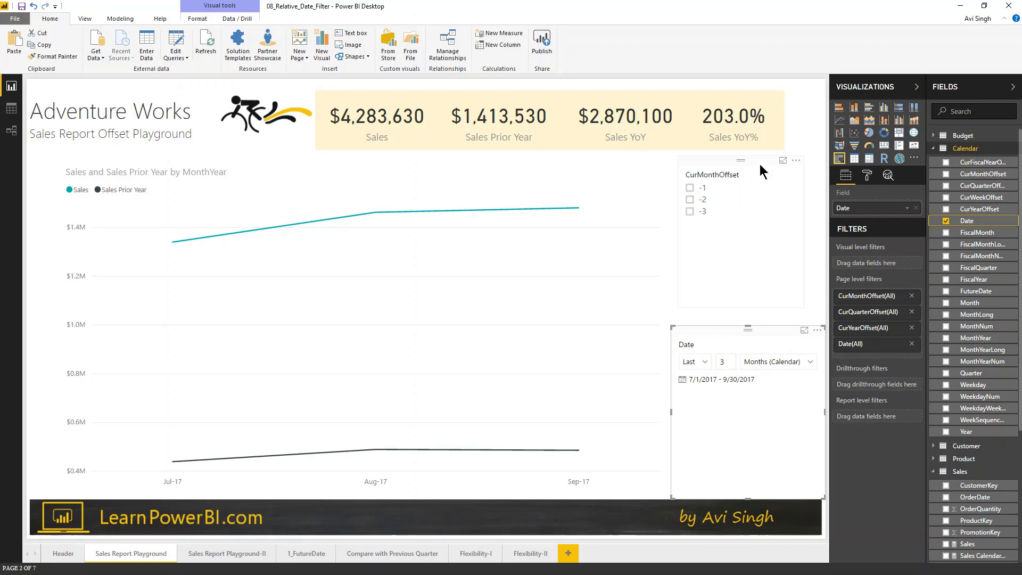
pyautogui.click(759, 164)
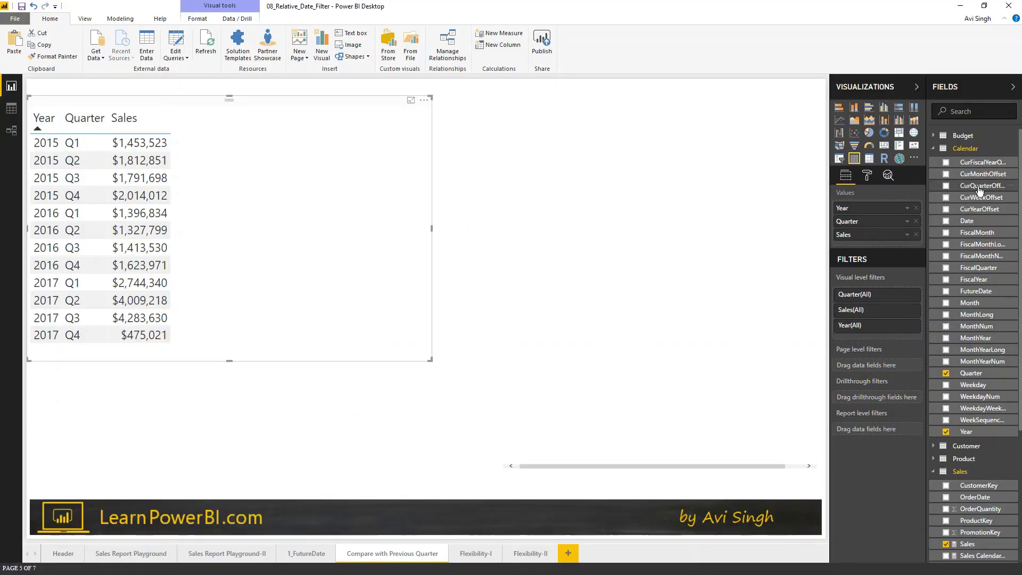
# - Add CurQuarterOffset to the table's values and annotate the 2015 Q4 row
pyautogui.moveTo(980, 186); pyautogui.dragTo(897, 233)
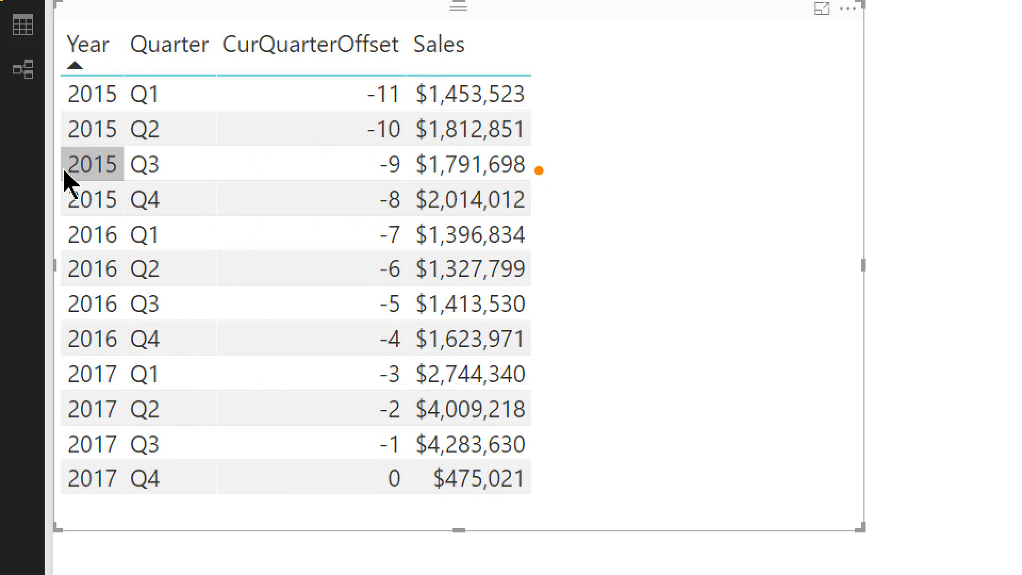
pyautogui.moveTo(531, 176); pyautogui.dragTo(665, 223)
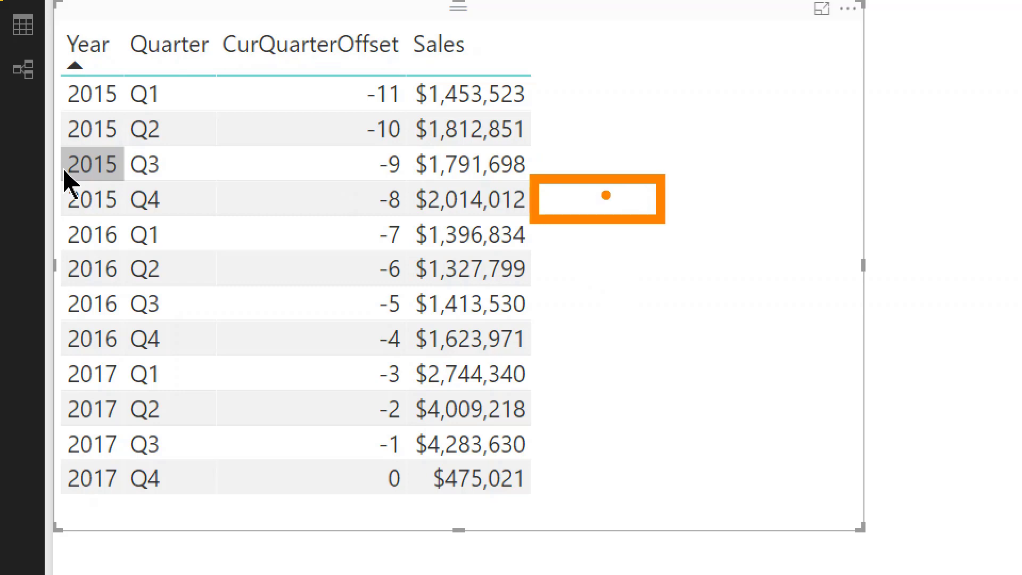
pyautogui.moveTo(558, 153); pyautogui.dragTo(589, 169)
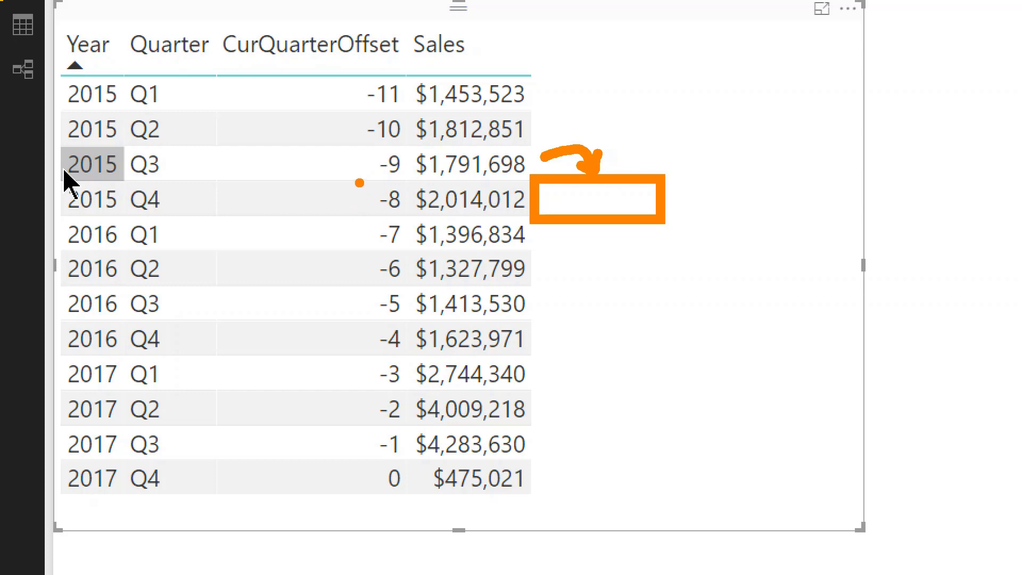
pyautogui.moveTo(354, 174); pyautogui.dragTo(417, 224)
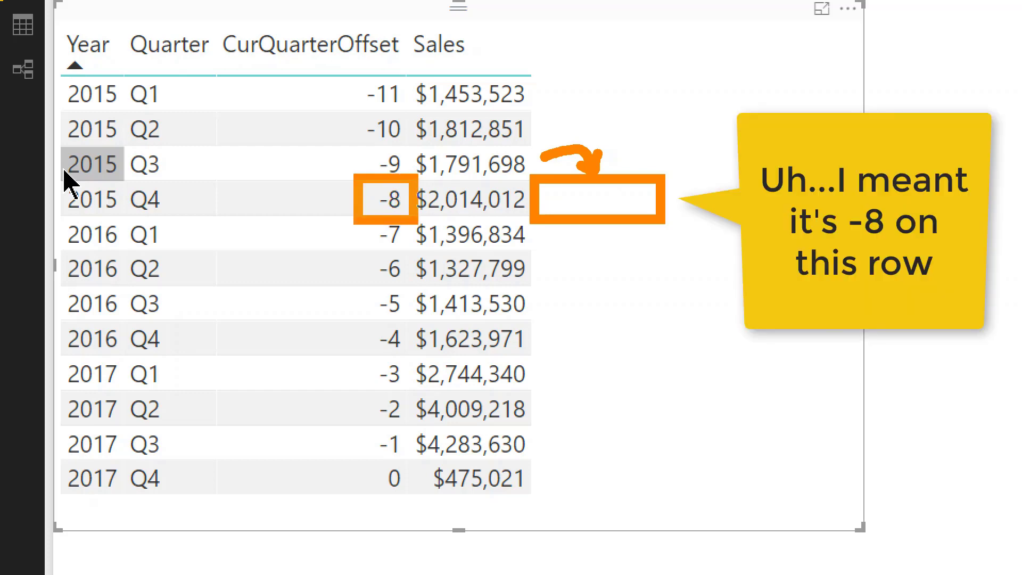
pyautogui.hotkey('ctrl', 'z')
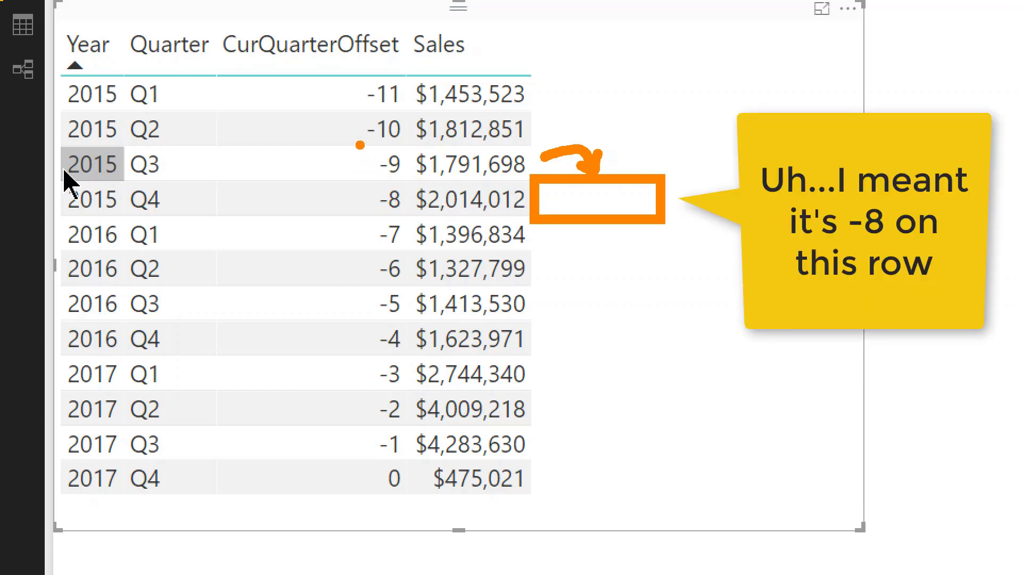
# - Annotate the -9, 0 and -1 quarter offsets, then clear the annotations
pyautogui.moveTo(361, 145); pyautogui.dragTo(414, 182)
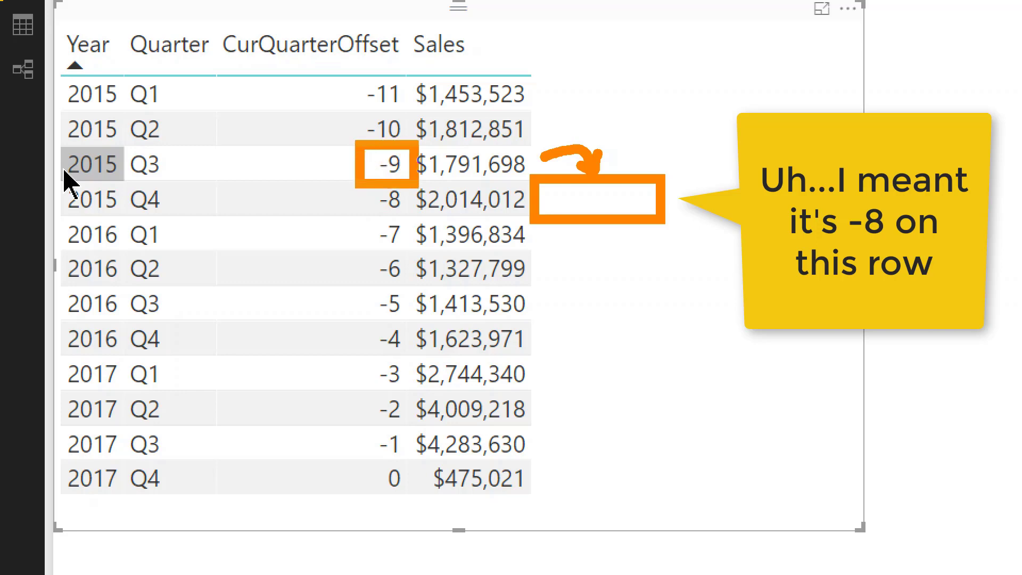
pyautogui.hotkey('ctrl', 'z')
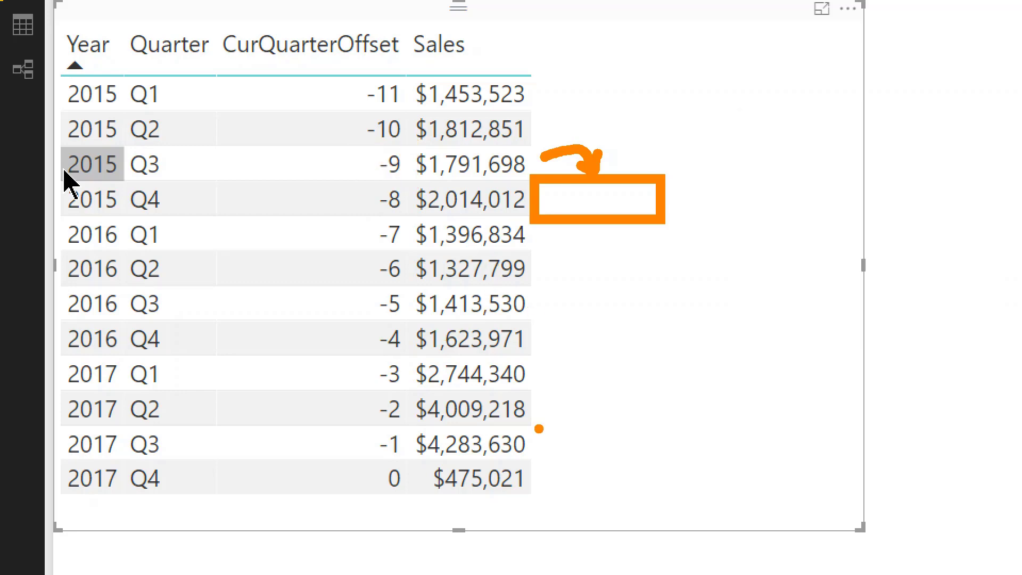
pyautogui.hotkey('ctrl', 'z')
pyautogui.hotkey('ctrl', 'z')
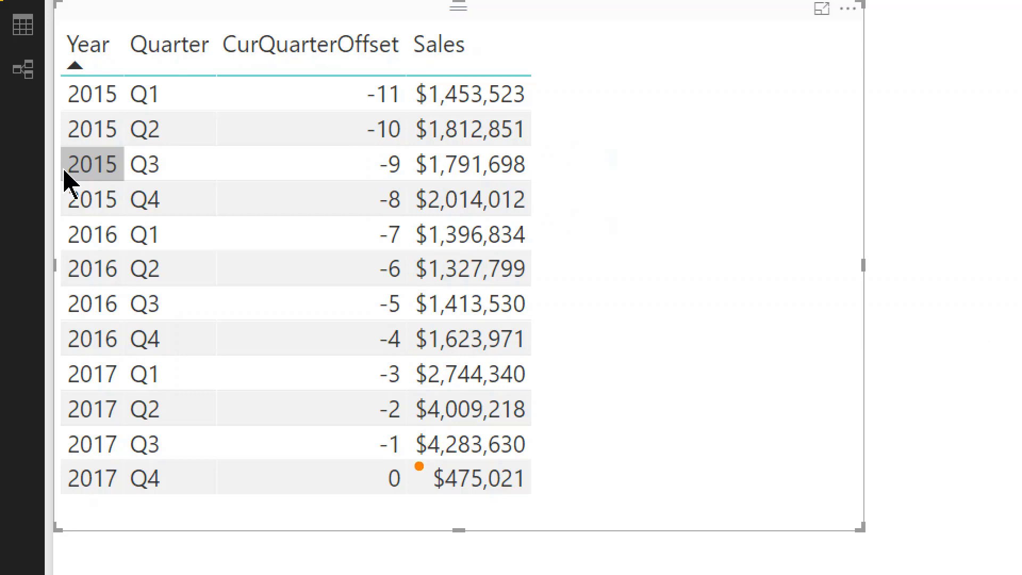
pyautogui.moveTo(373, 464); pyautogui.dragTo(415, 494)
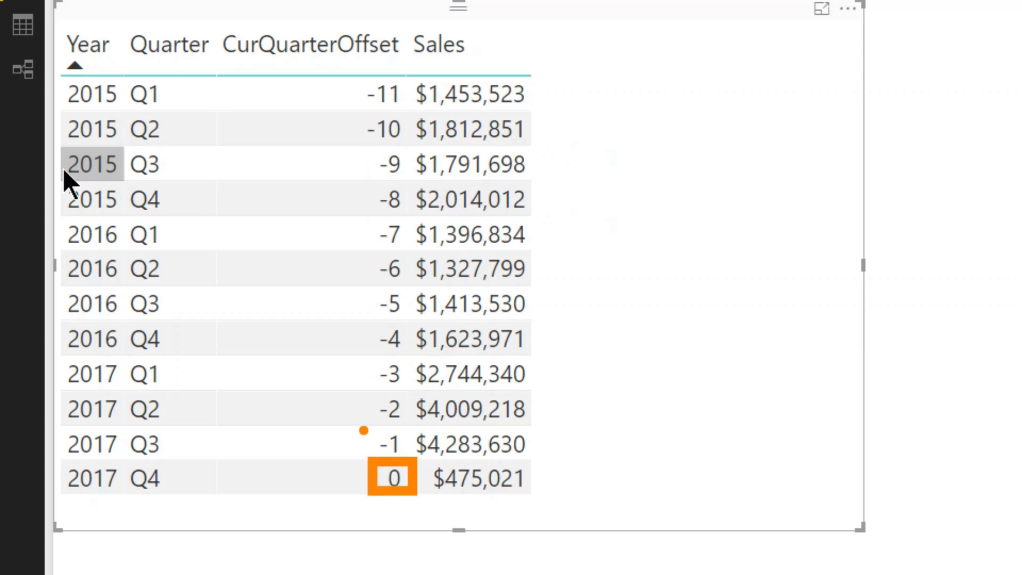
pyautogui.moveTo(362, 440); pyautogui.dragTo(263, 440)
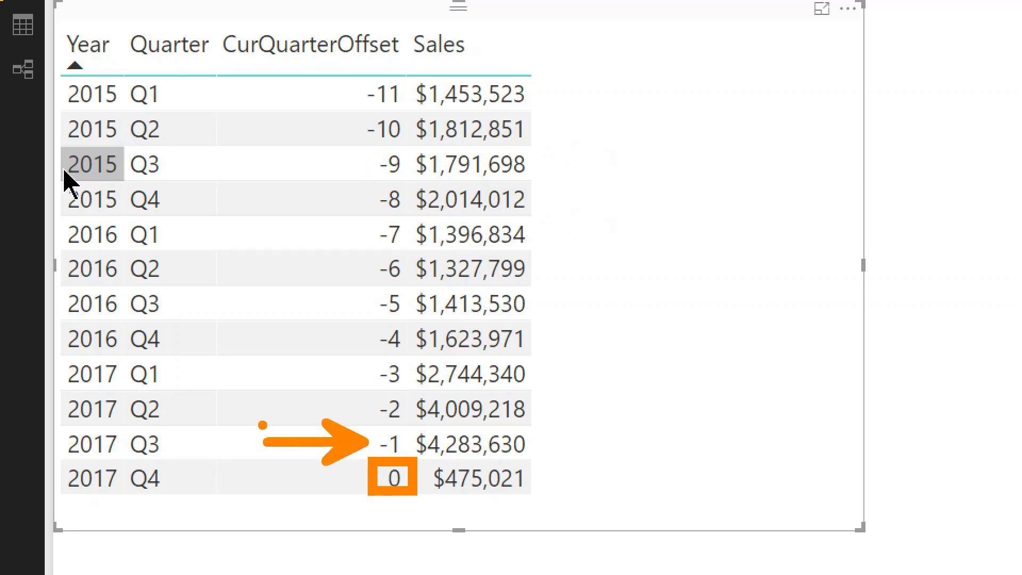
pyautogui.press('Escape')
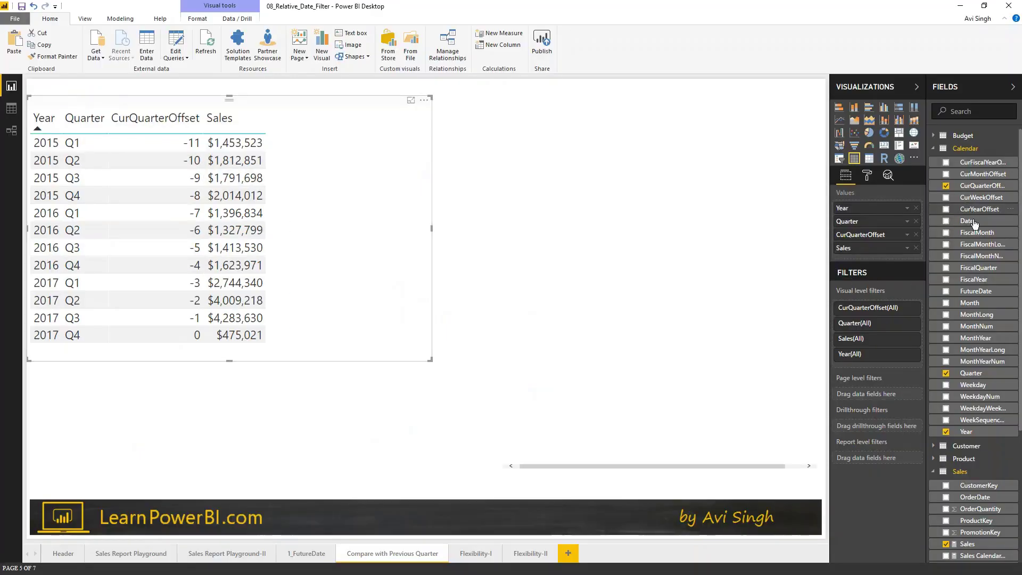
# - Add Sales Previous Quarter to the table values and display its DAX formula
pyautogui.scroll(-3, 981, 432)
pyautogui.scroll(-2, 981, 432)
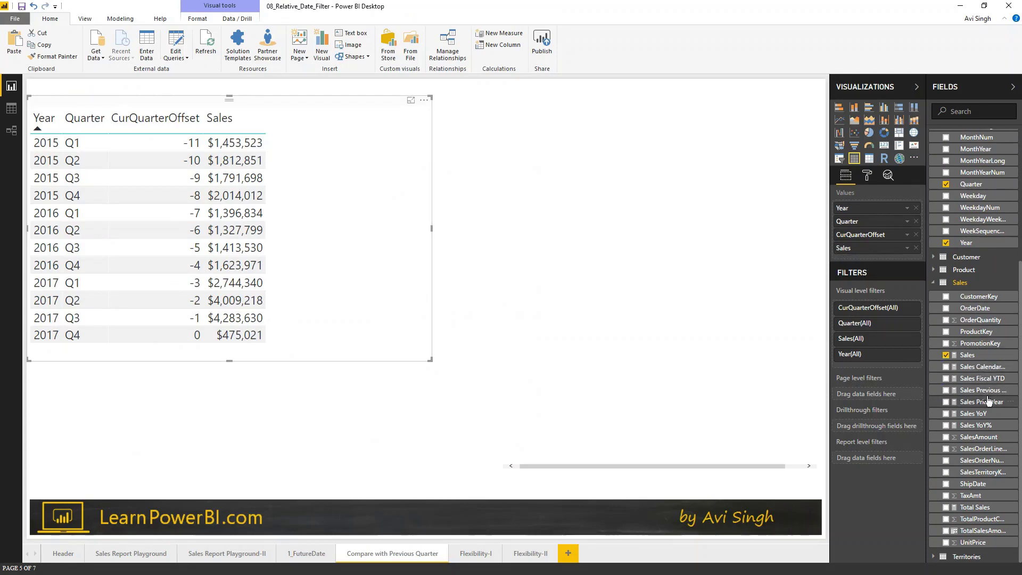
pyautogui.moveTo(982, 393); pyautogui.dragTo(902, 260)
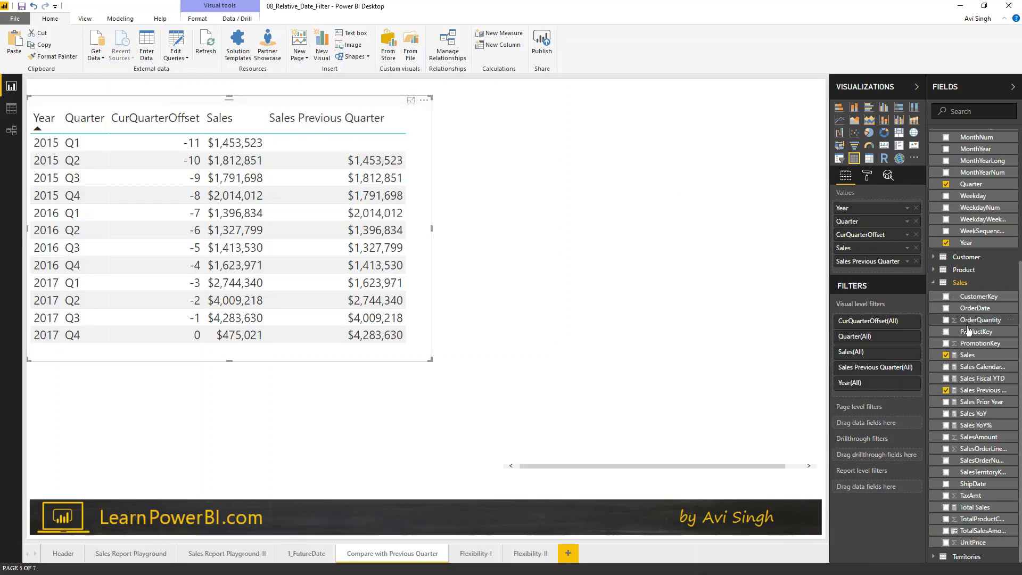
pyautogui.click(974, 392)
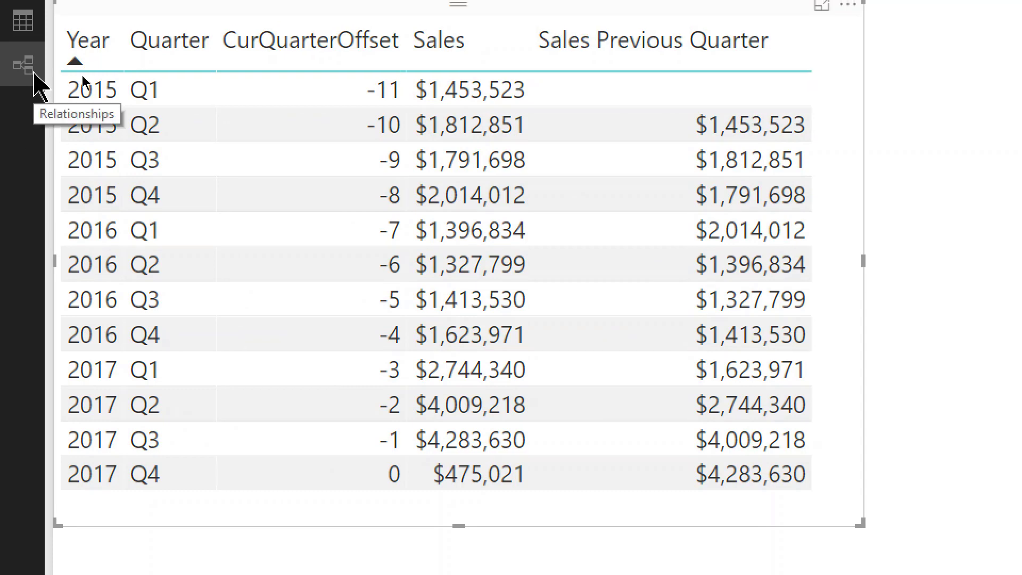
# - Draw links from each quarter's sales to the next quarter's previous-quarter value, then clear them
pyautogui.moveTo(525, 86); pyautogui.dragTo(660, 122)
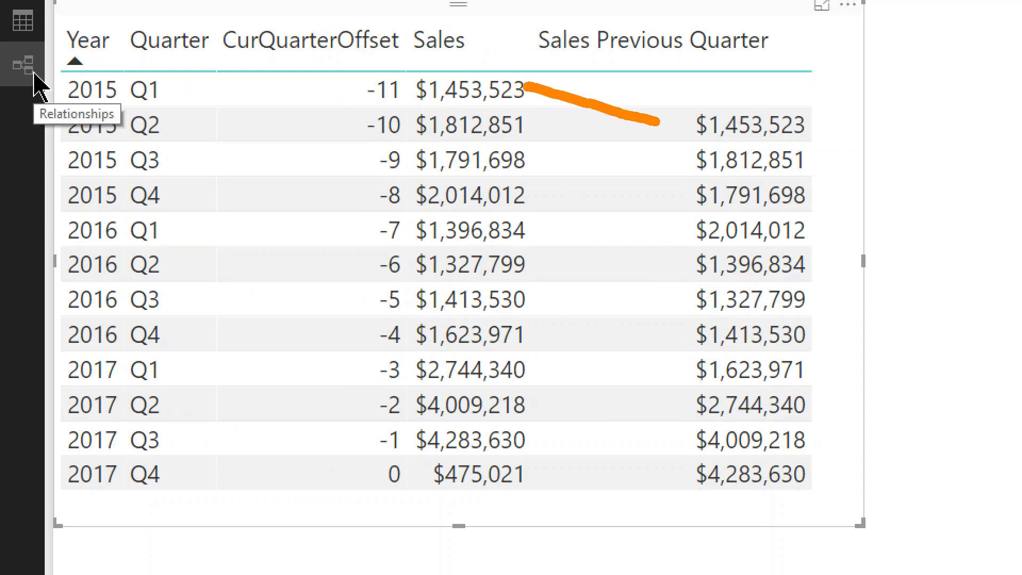
pyautogui.moveTo(546, 127); pyautogui.dragTo(670, 164)
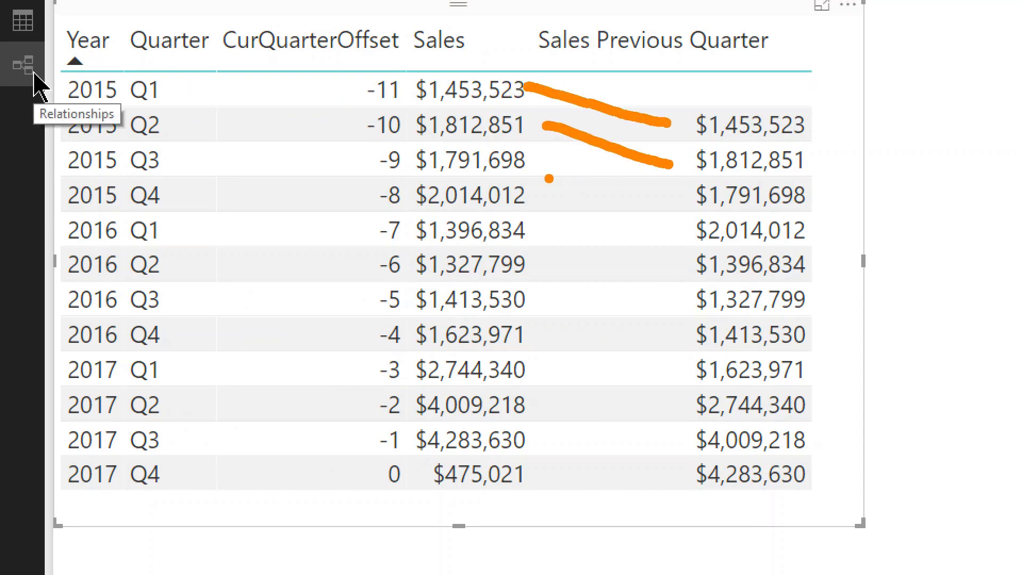
pyautogui.moveTo(543, 163); pyautogui.dragTo(631, 191)
pyautogui.hotkey('ctrl', 'z')
pyautogui.hotkey('ctrl', 'z')
pyautogui.hotkey('ctrl', 'z')
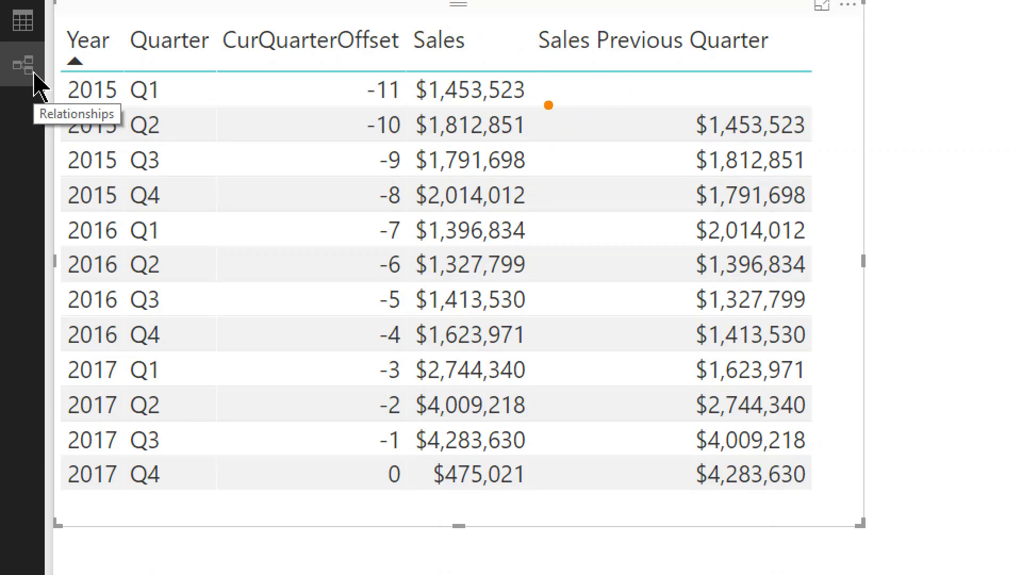
pyautogui.press('Escape')
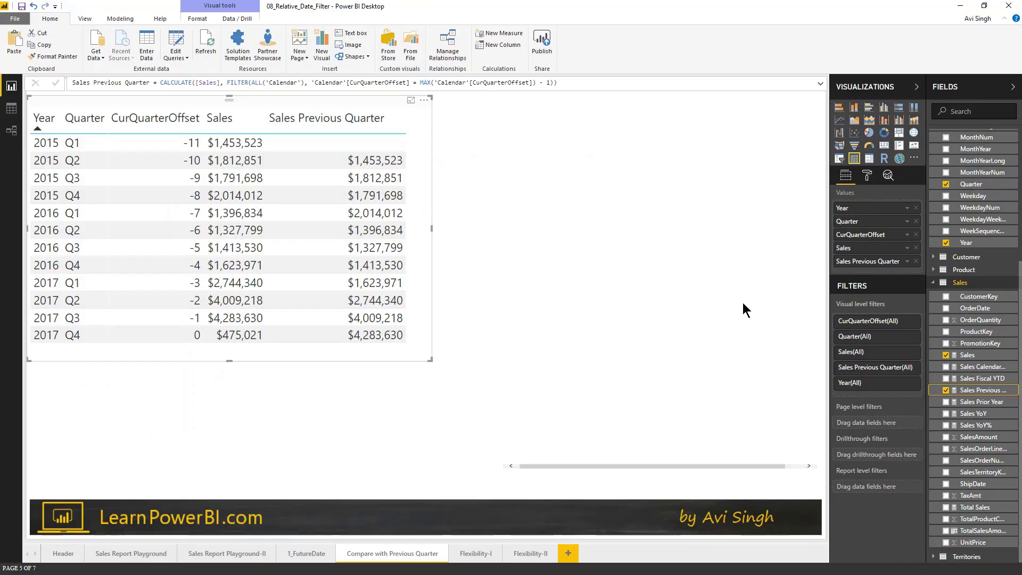
pyautogui.click(11, 108)
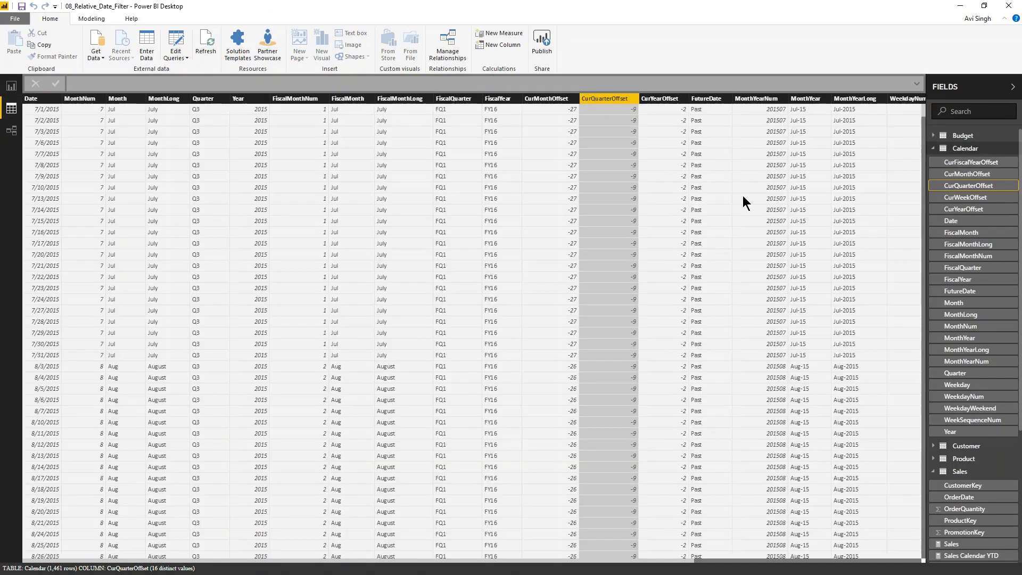
pyautogui.click(976, 166)
pyautogui.click(970, 175)
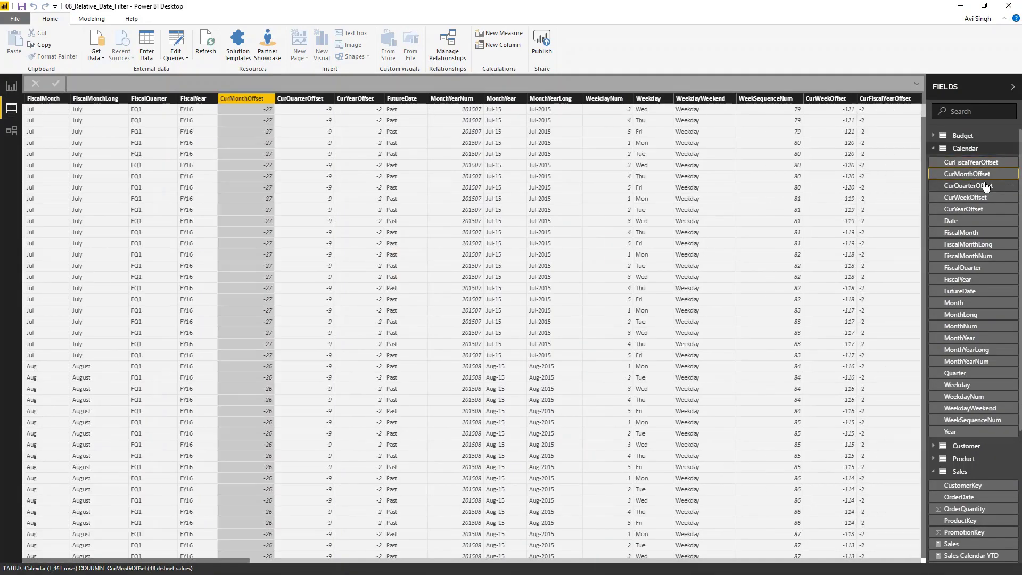
pyautogui.click(970, 187)
pyautogui.click(978, 198)
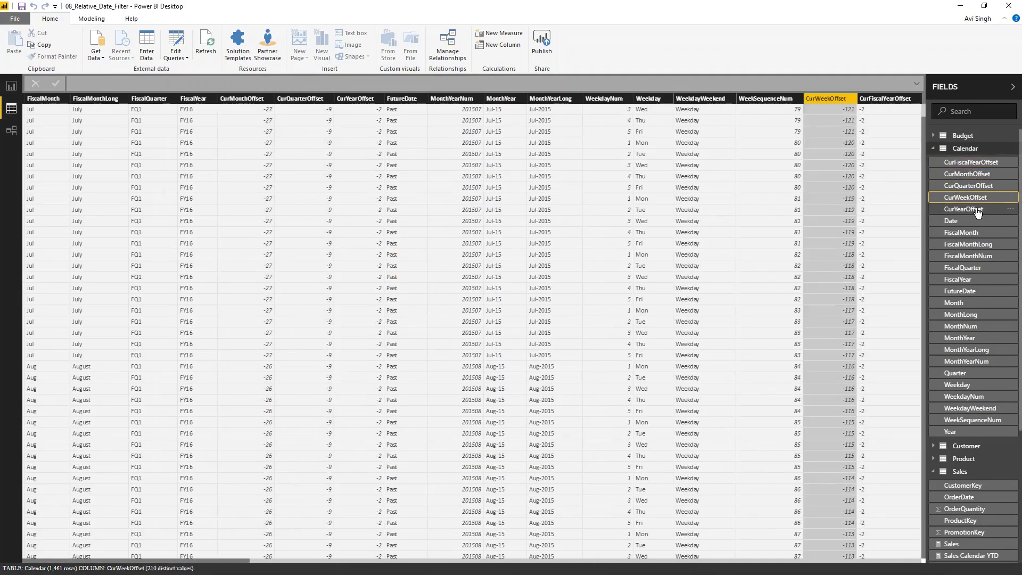
pyautogui.click(978, 209)
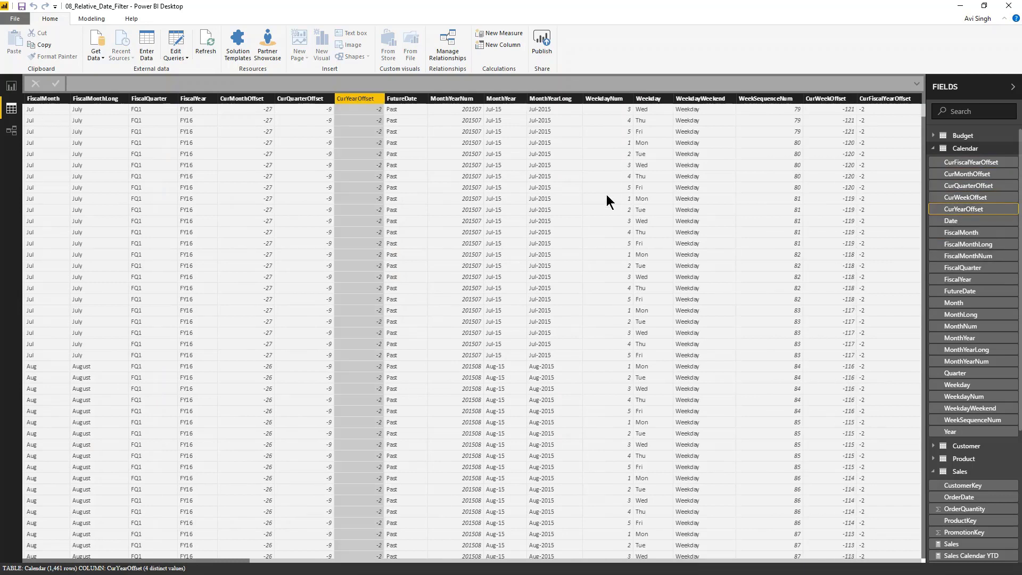
pyautogui.click(11, 85)
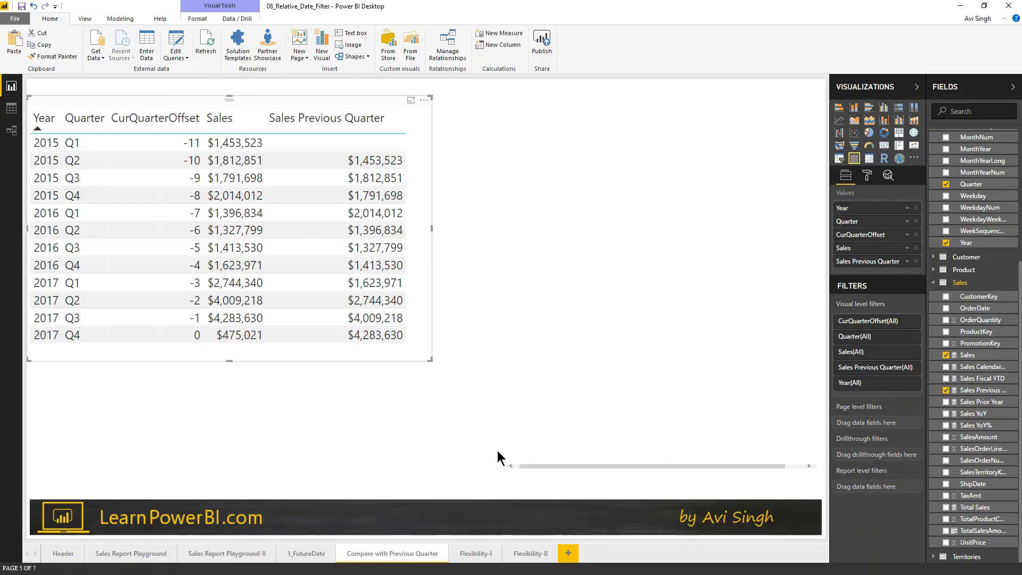
pyautogui.click(475, 553)
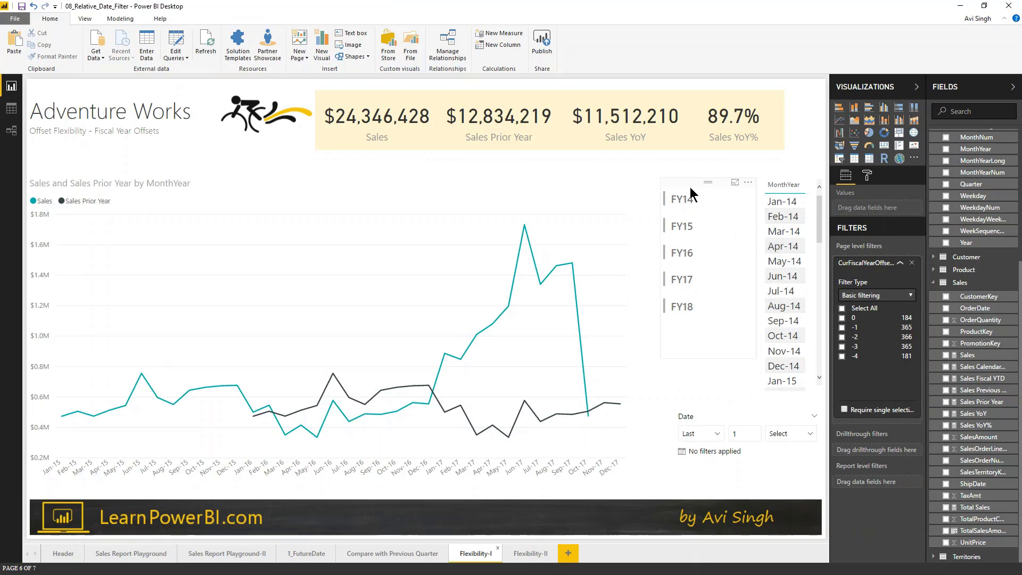
pyautogui.click(806, 434)
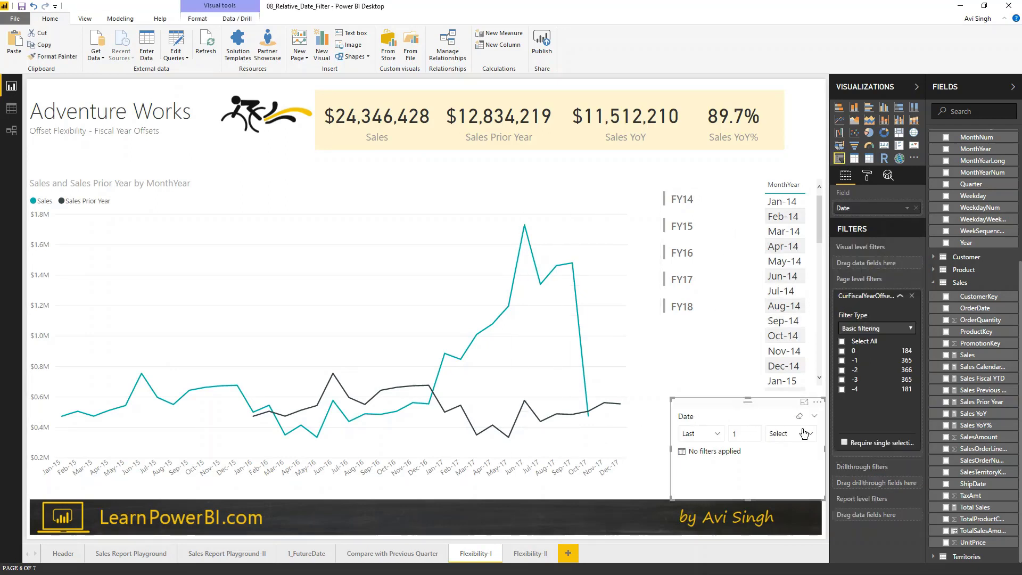
pyautogui.click(700, 398)
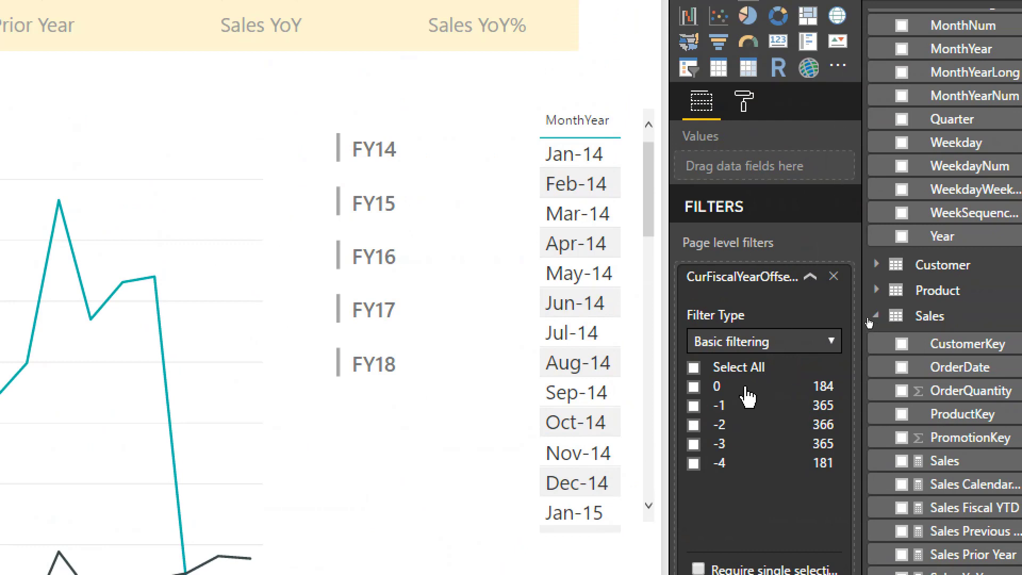
pyautogui.click(694, 406)
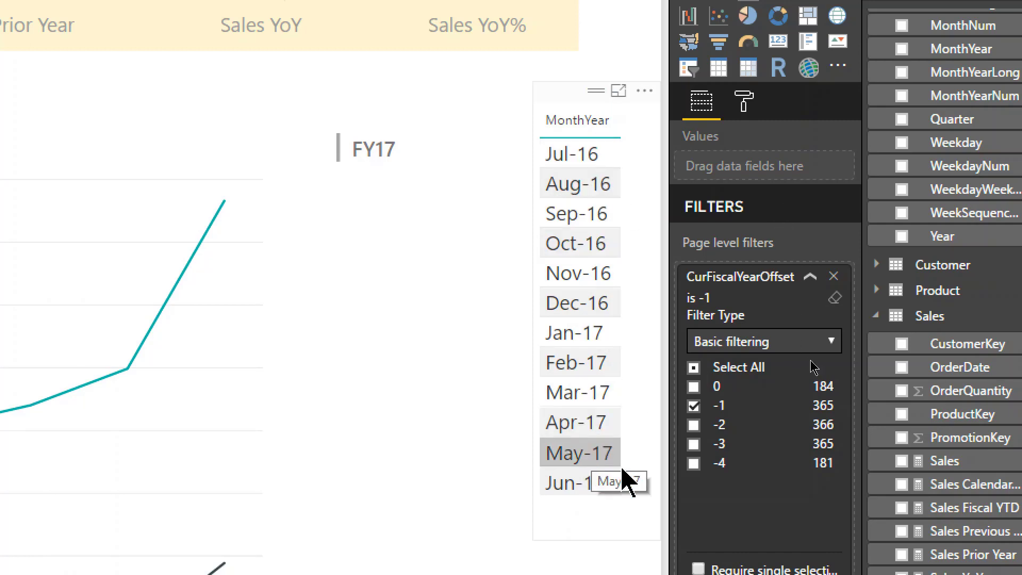
pyautogui.click(694, 408)
pyautogui.click(694, 424)
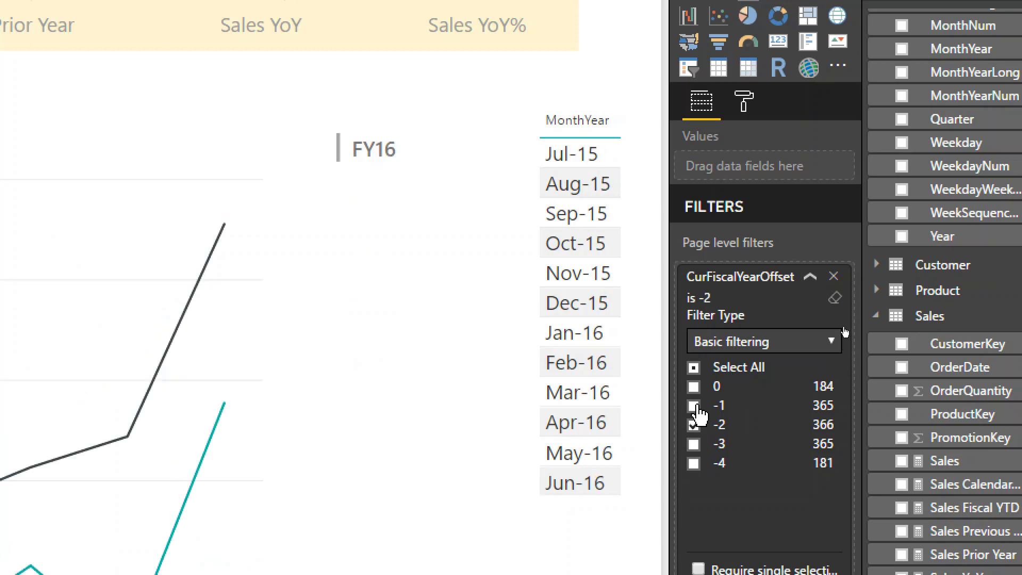
pyautogui.click(694, 407)
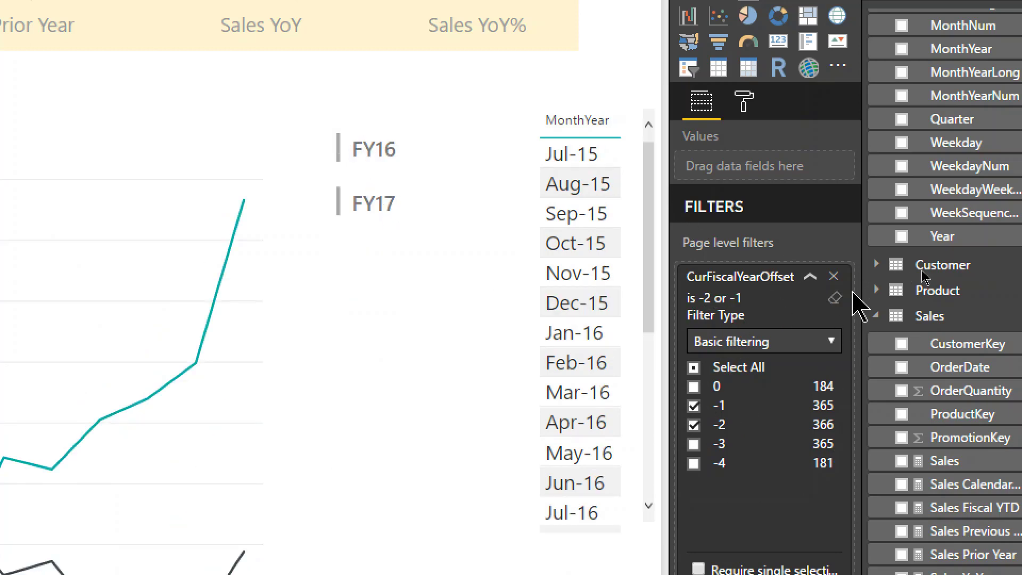
pyautogui.click(836, 300)
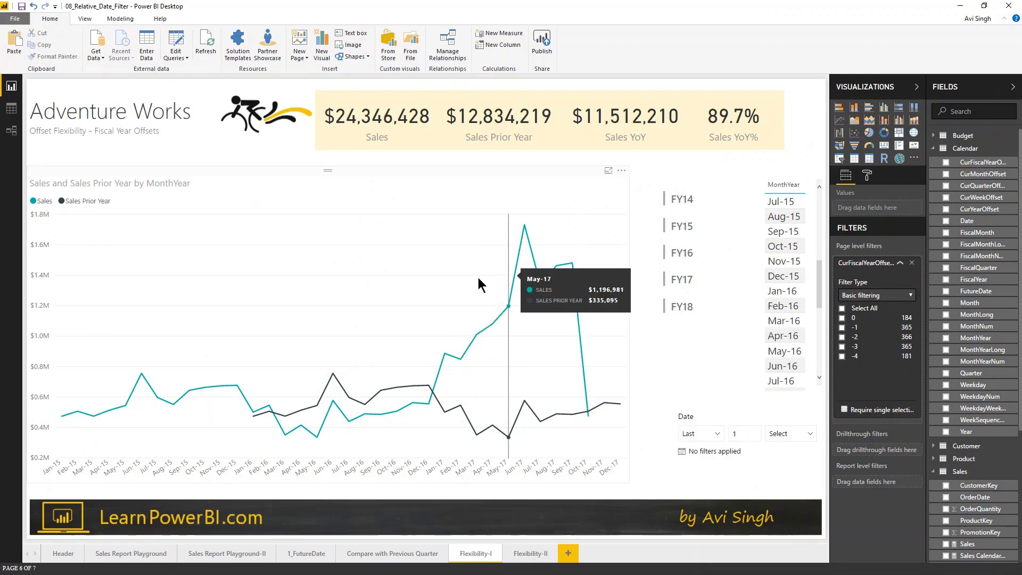
# - Open the Flexibility-II page and select CurMonthOffset values -2 through 2
pyautogui.click(527, 554)
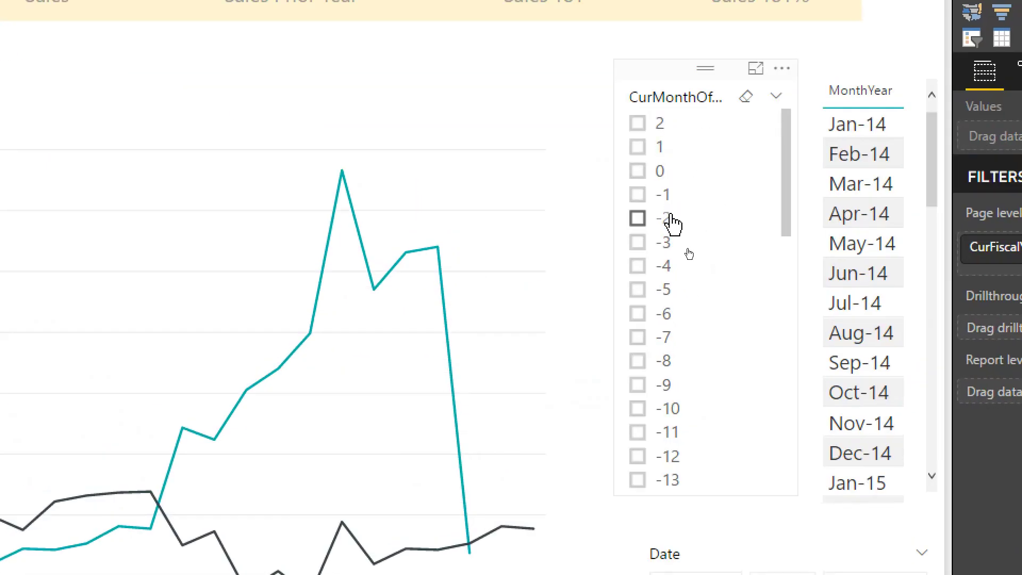
pyautogui.click(638, 219)
pyautogui.click(640, 195)
pyautogui.click(639, 172)
pyautogui.keyDown('ctrl'); pyautogui.click(639, 194); pyautogui.keyUp('ctrl')
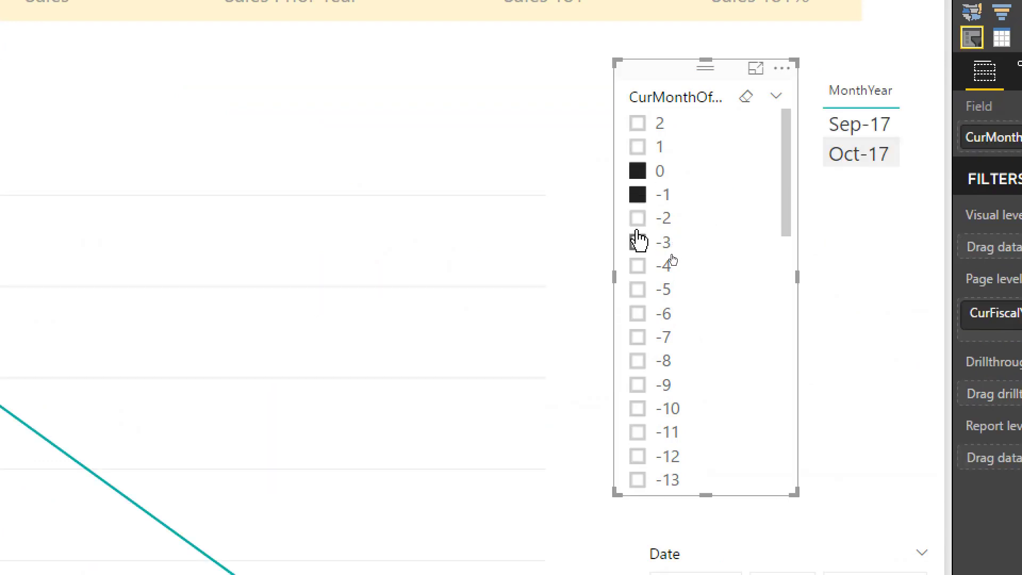
pyautogui.keyDown('ctrl'); pyautogui.click(639, 220); pyautogui.keyUp('ctrl')
pyautogui.keyDown('ctrl'); pyautogui.click(638, 148); pyautogui.keyUp('ctrl')
pyautogui.keyDown('ctrl'); pyautogui.click(639, 125); pyautogui.keyUp('ctrl')
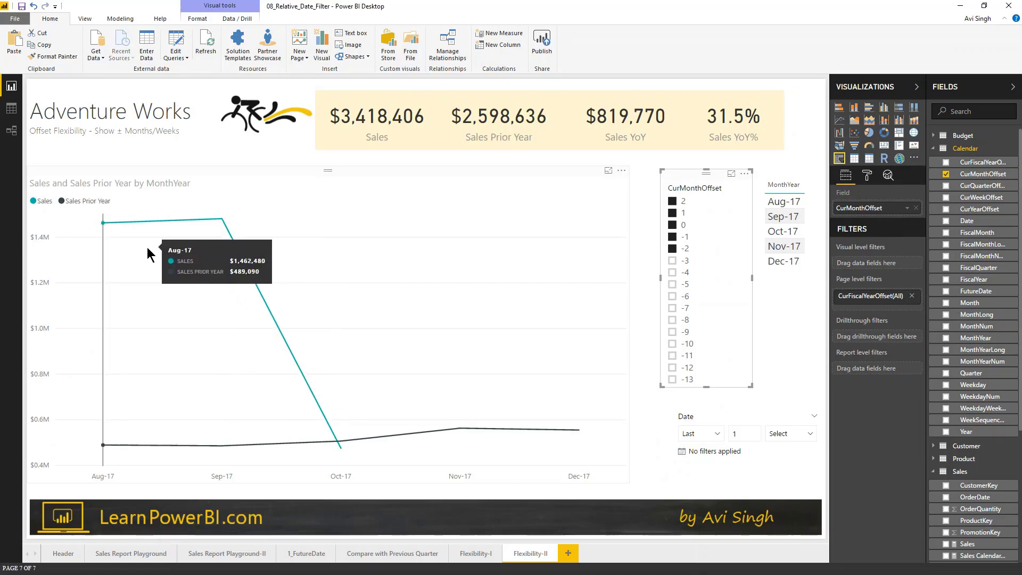
# - Sketch over the chart, keep the date filter on Last, and clear the month offset selection
pyautogui.moveTo(109, 442); pyautogui.dragTo(525, 296)
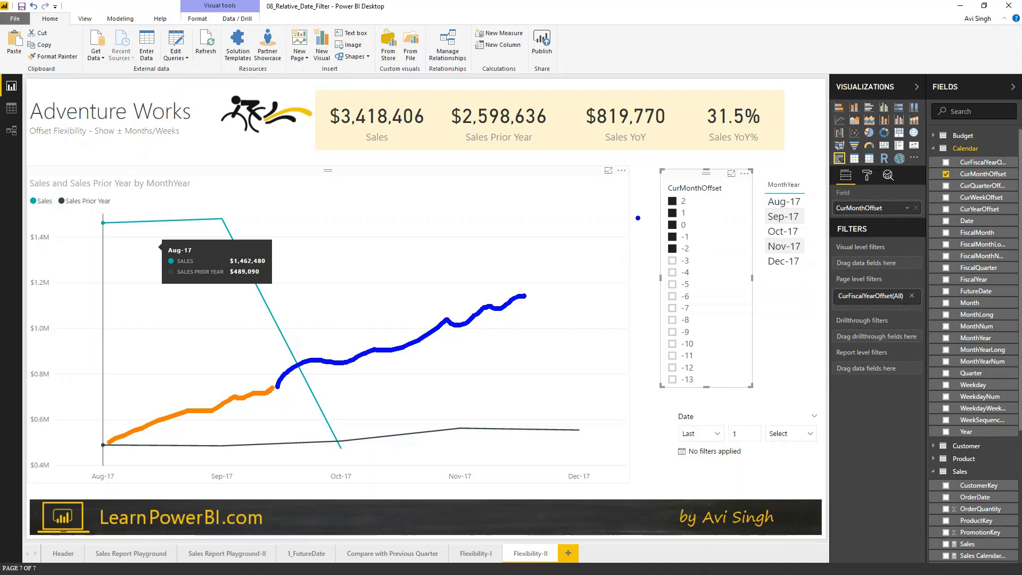
pyautogui.press('Escape')
pyautogui.click(701, 438)
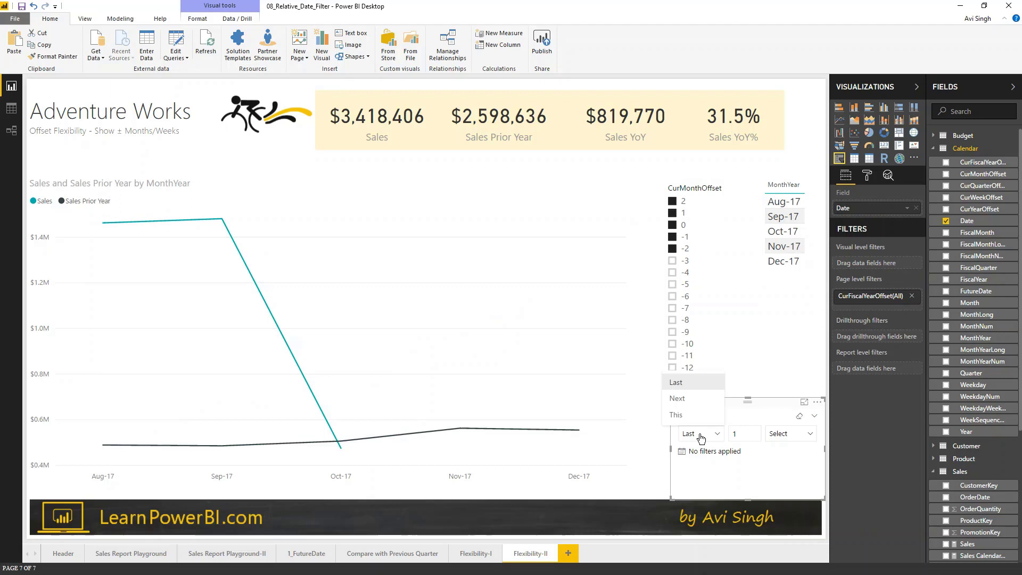
pyautogui.click(762, 412)
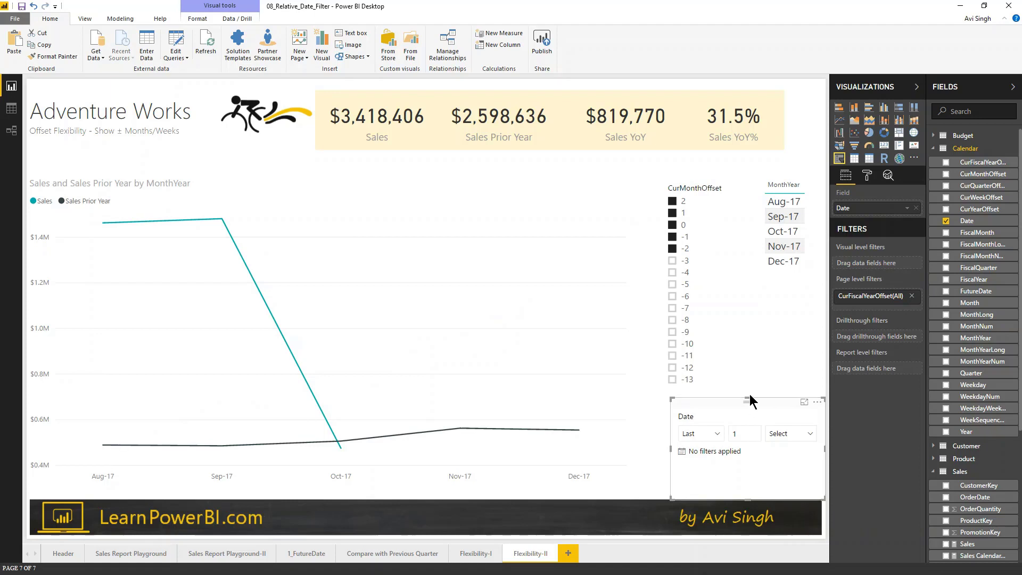
pyautogui.click(713, 331)
pyautogui.click(727, 188)
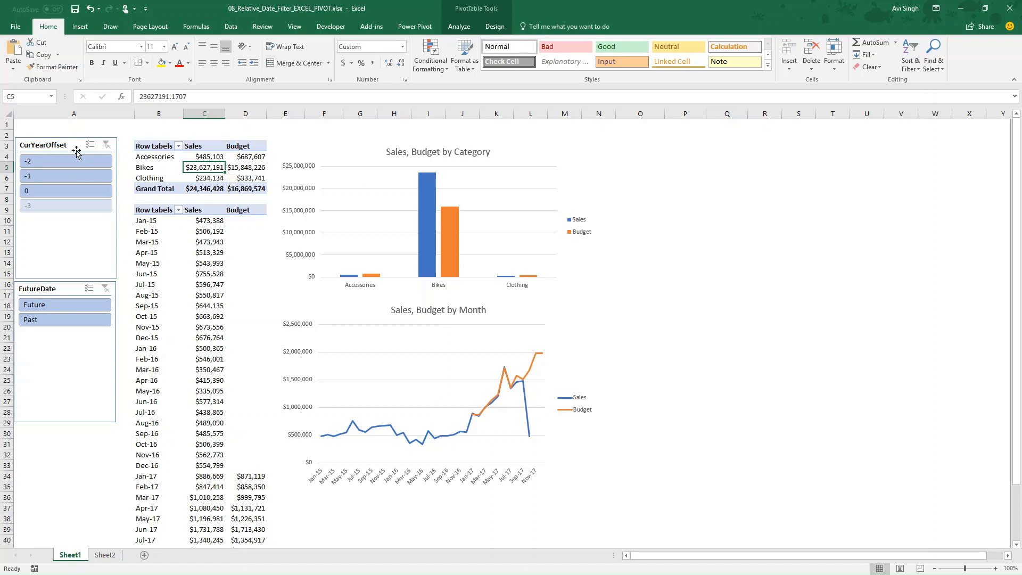
# - Filter the pivots to CurYearOffset 0 and Past dates, checking Sheet2's category pivot
pyautogui.click(244, 168)
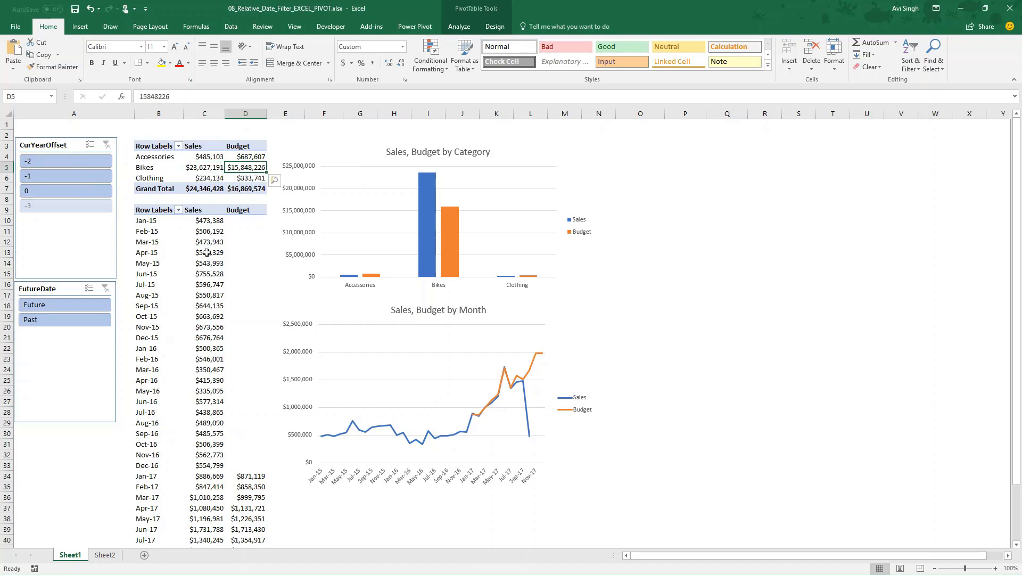
pyautogui.click(73, 192)
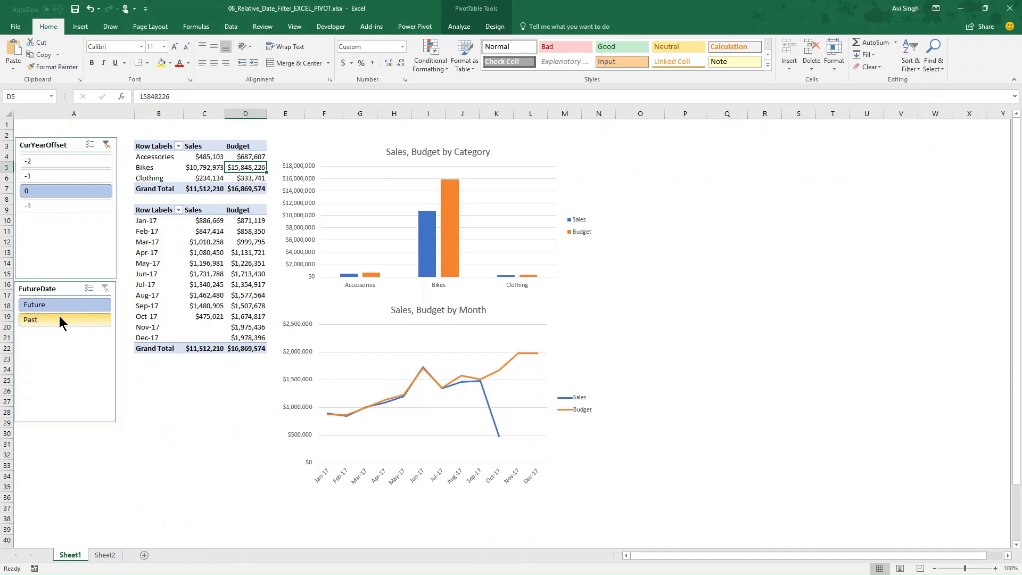
pyautogui.click(59, 318)
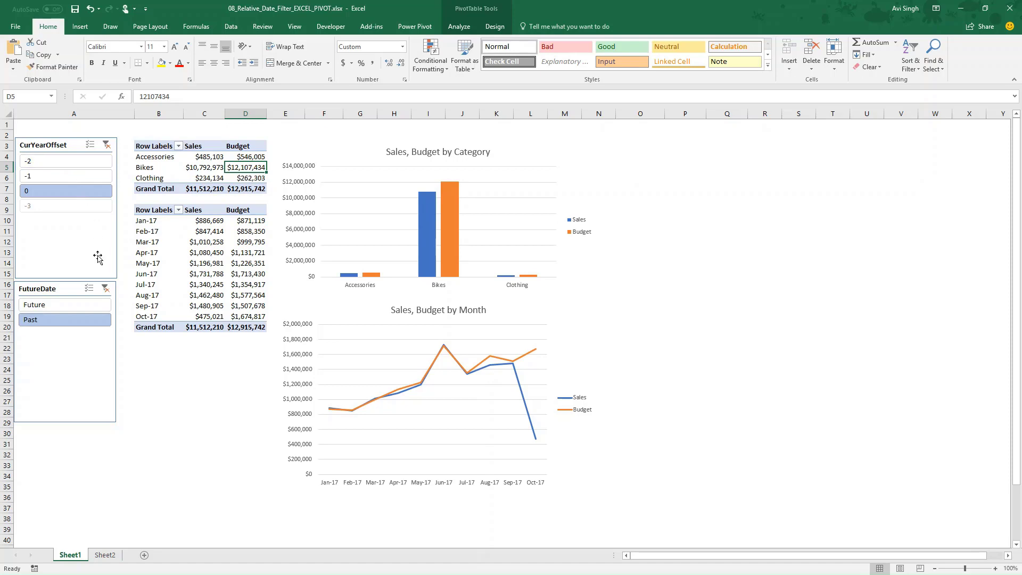
pyautogui.click(105, 555)
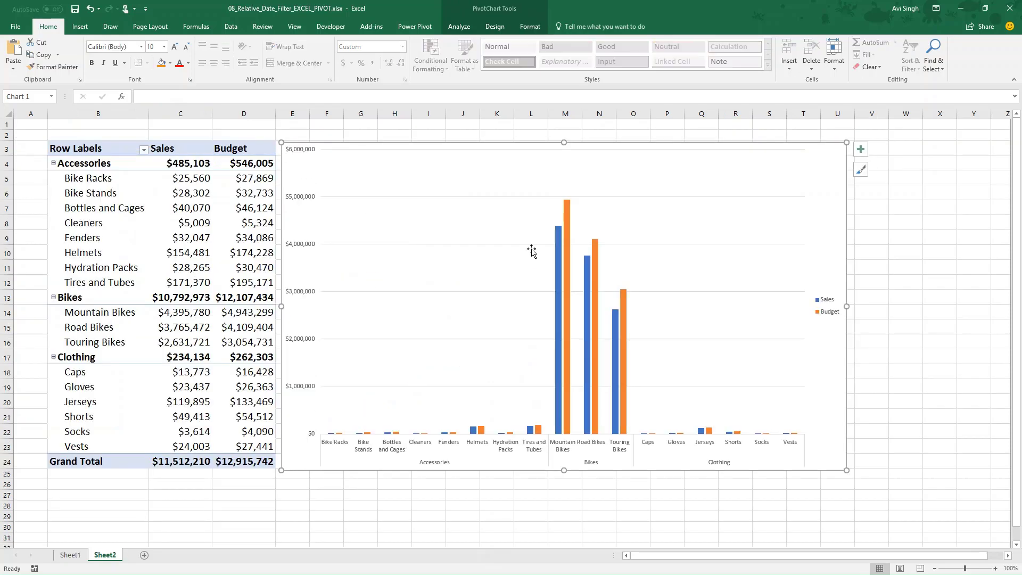
pyautogui.click(70, 556)
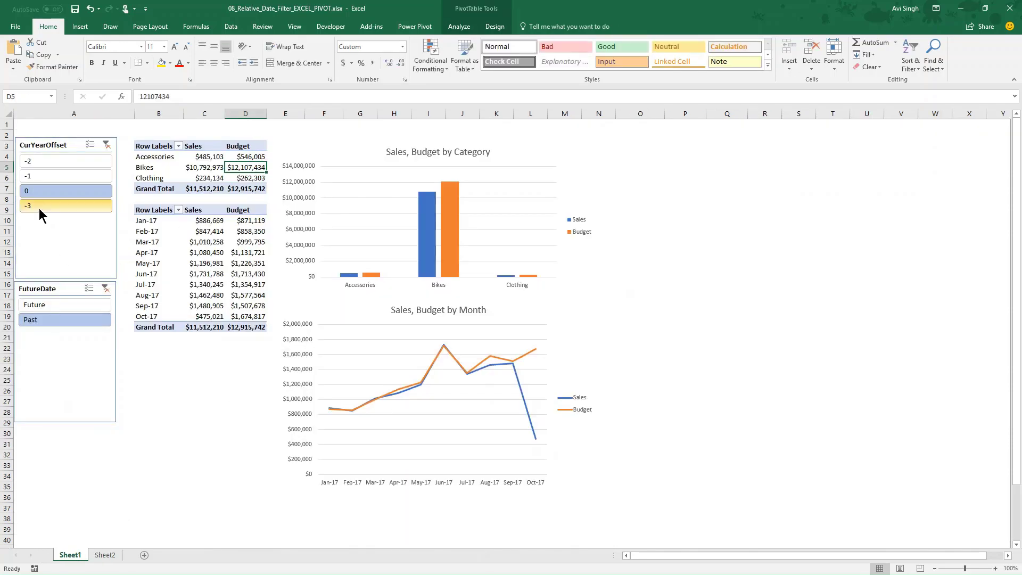
# - Select both slicers, recheck Sheet2, then return to Sheet1 and deselect the slicers
pyautogui.click(63, 151)
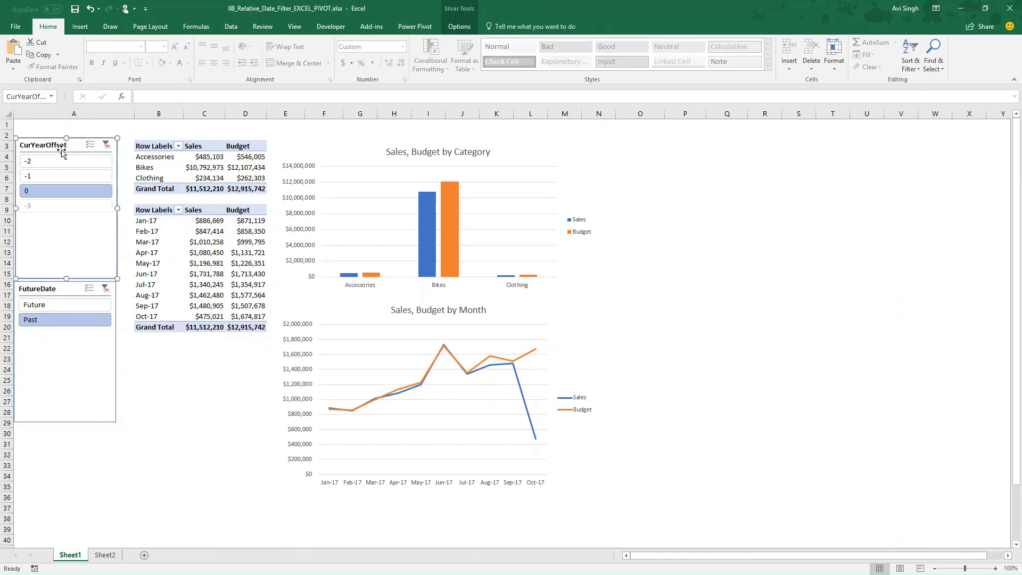
pyautogui.keyDown('ctrl'); pyautogui.click(58, 292); pyautogui.keyUp('ctrl')
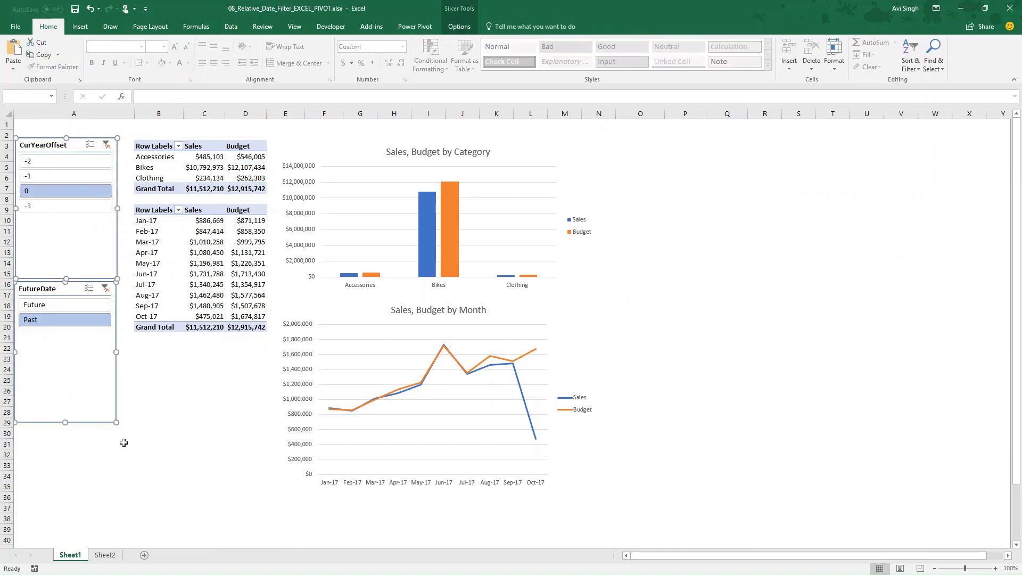
pyautogui.click(108, 555)
pyautogui.click(70, 556)
pyautogui.click(149, 343)
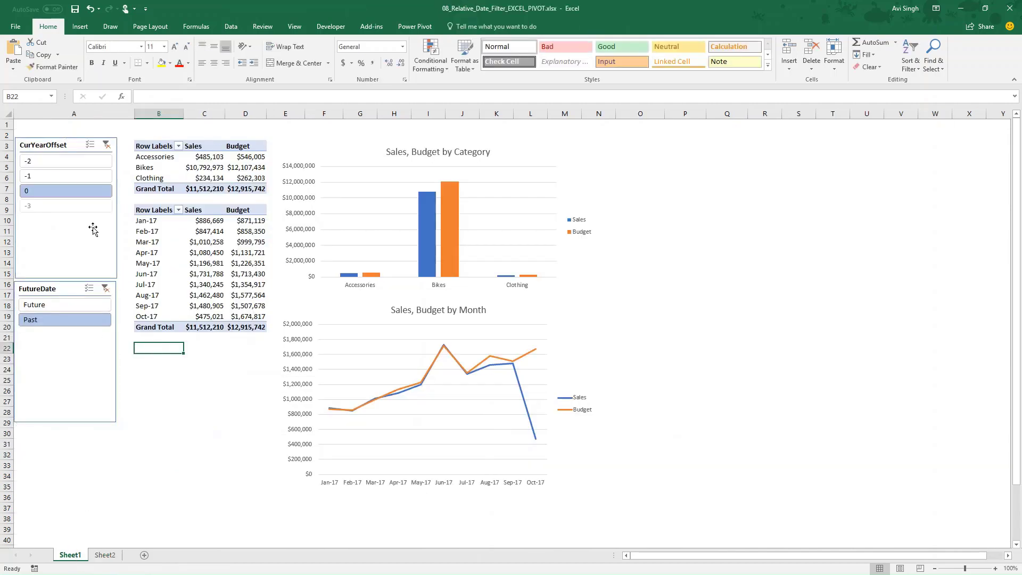